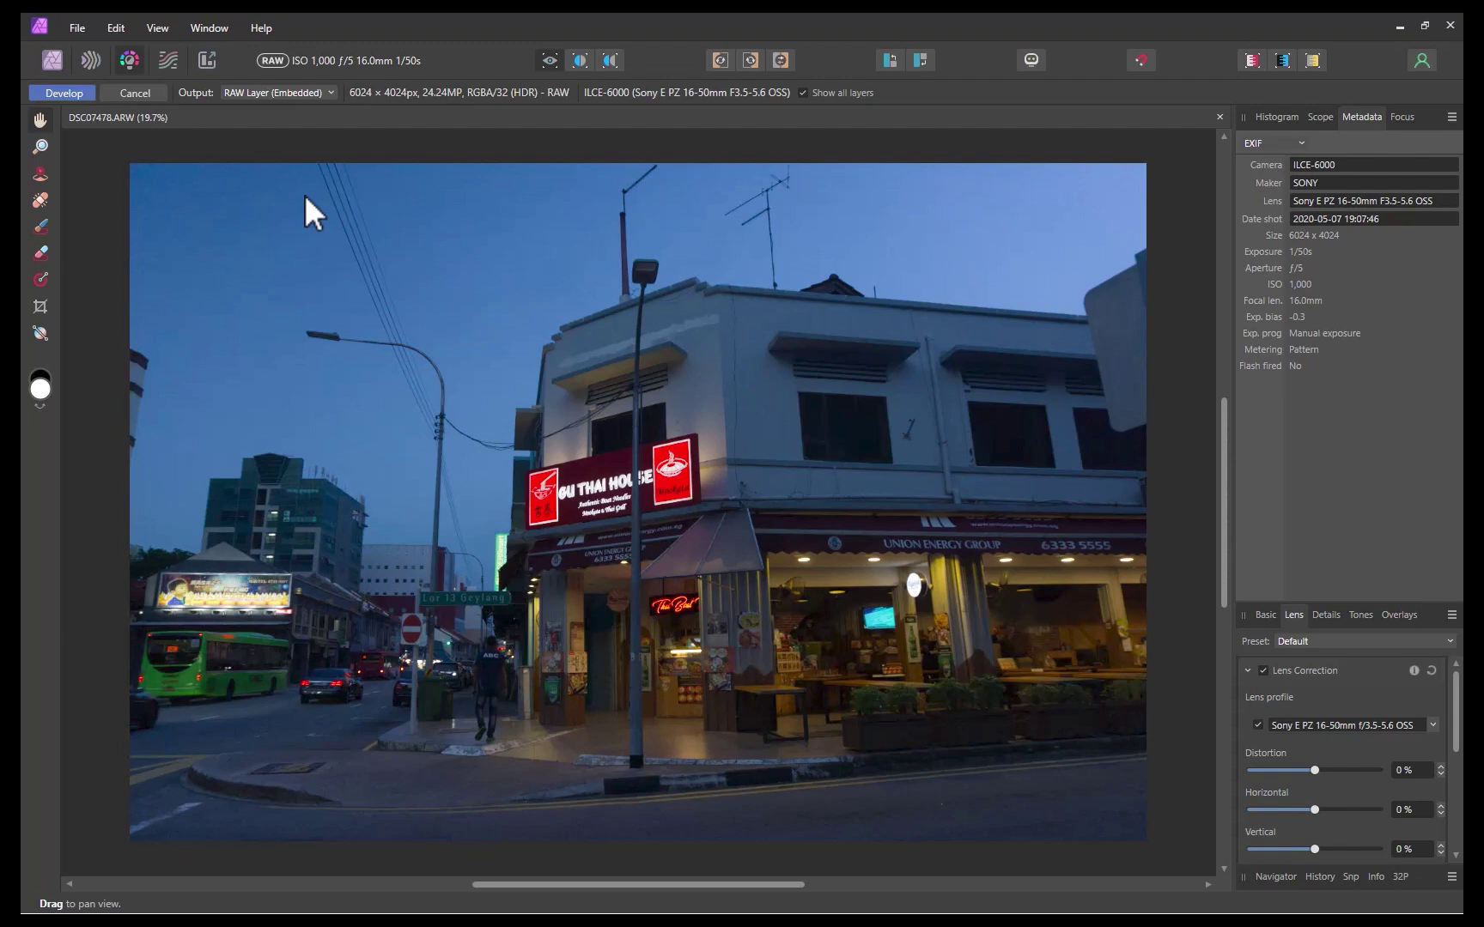
Correct the street photo's lens geometry by setting Distortion to -23% and Vertical to -61%
left_click_drag(1313, 770, 1303, 774)
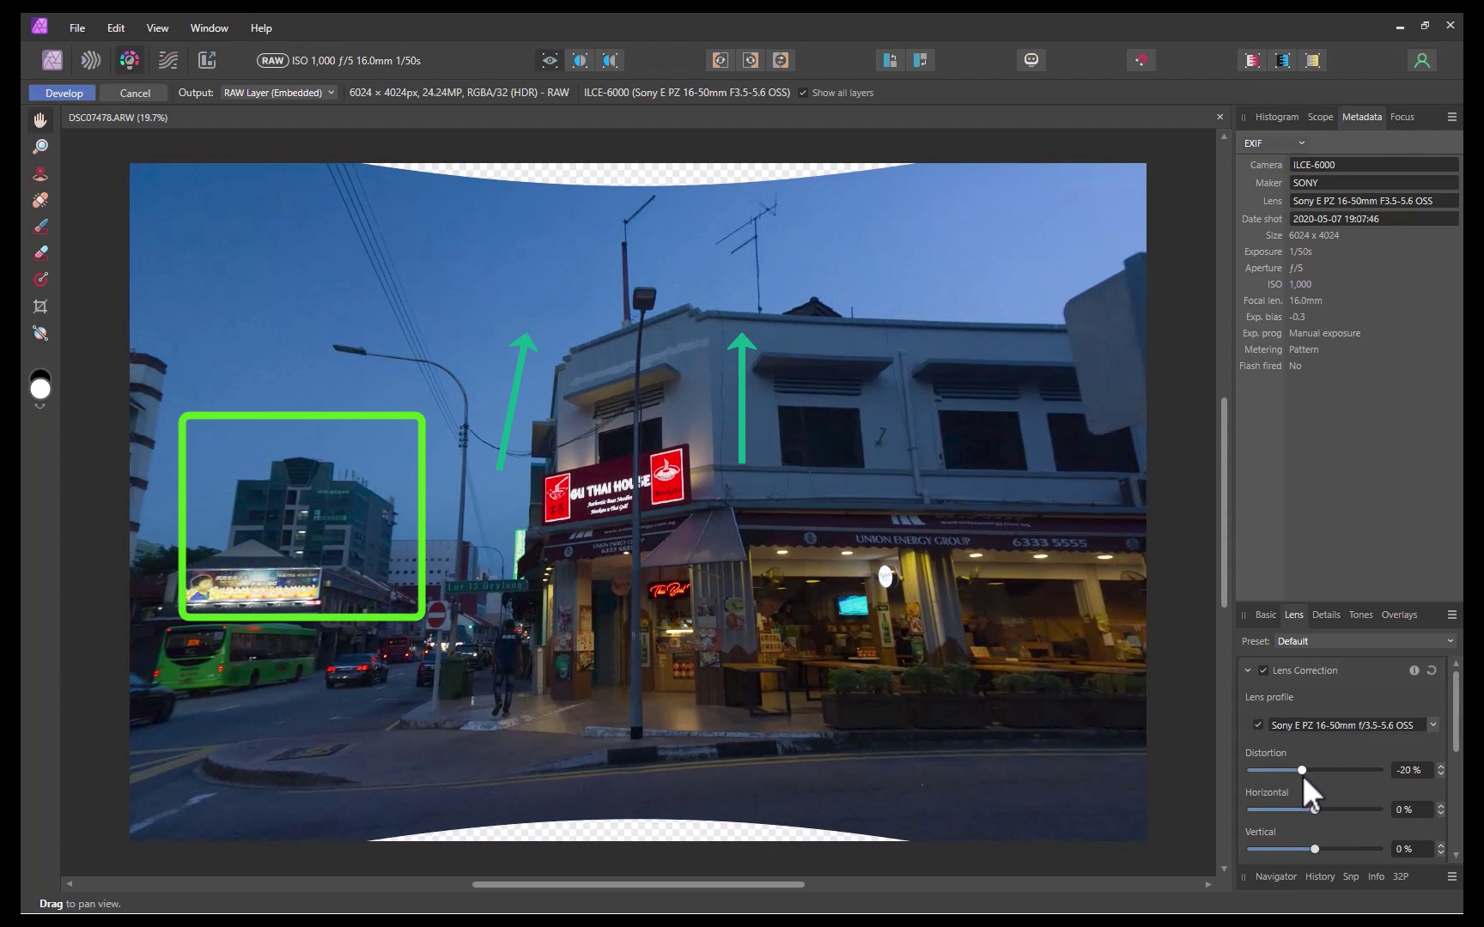
left_click_drag(1302, 774, 1300, 774)
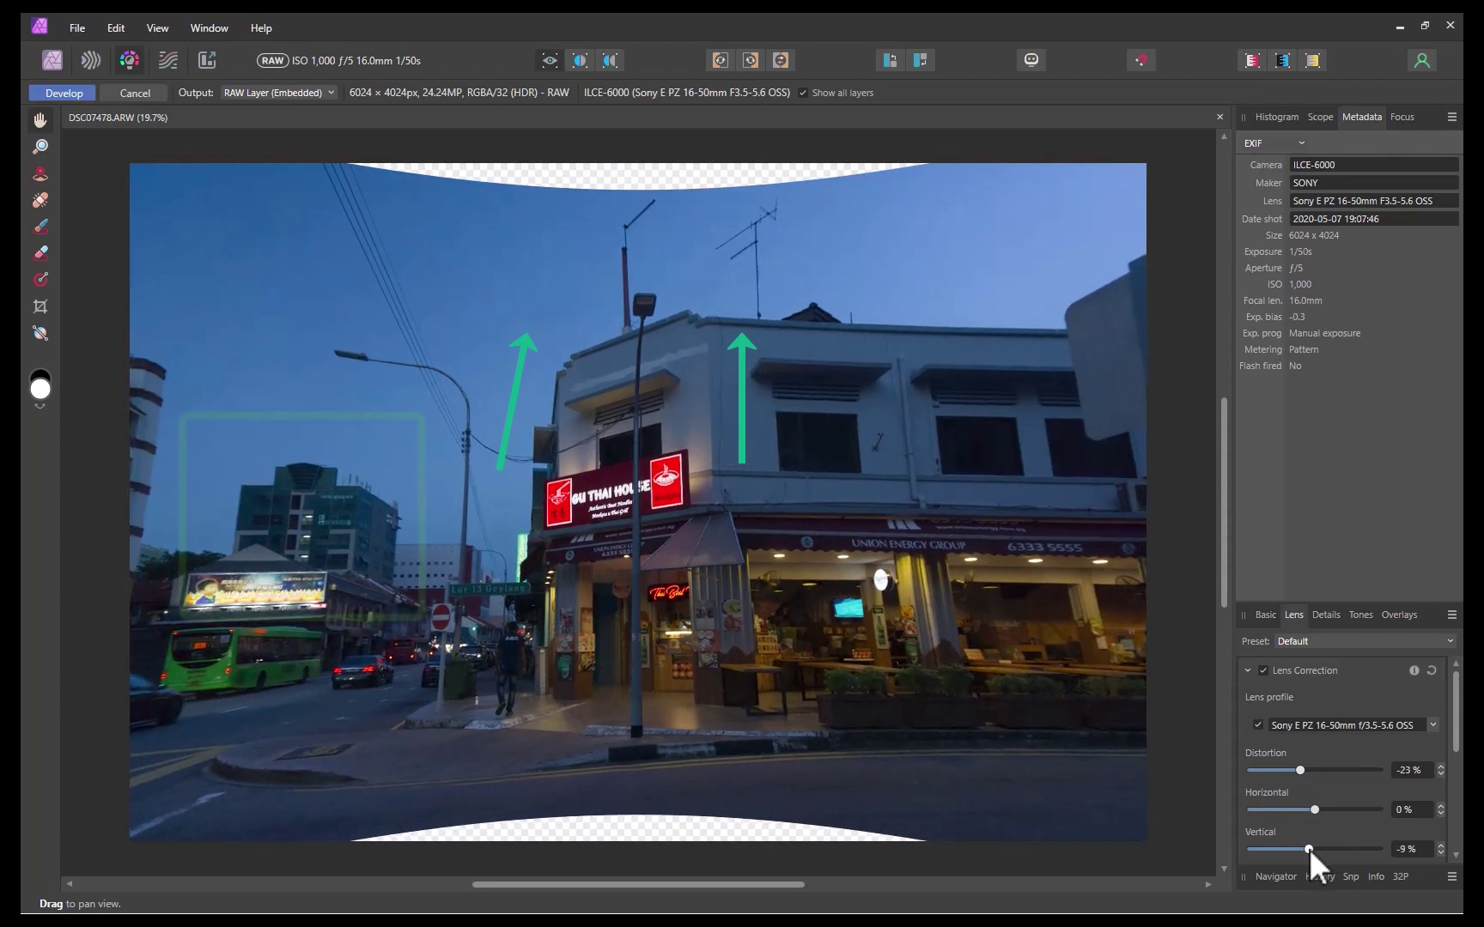
left_click_drag(1310, 850, 1282, 854)
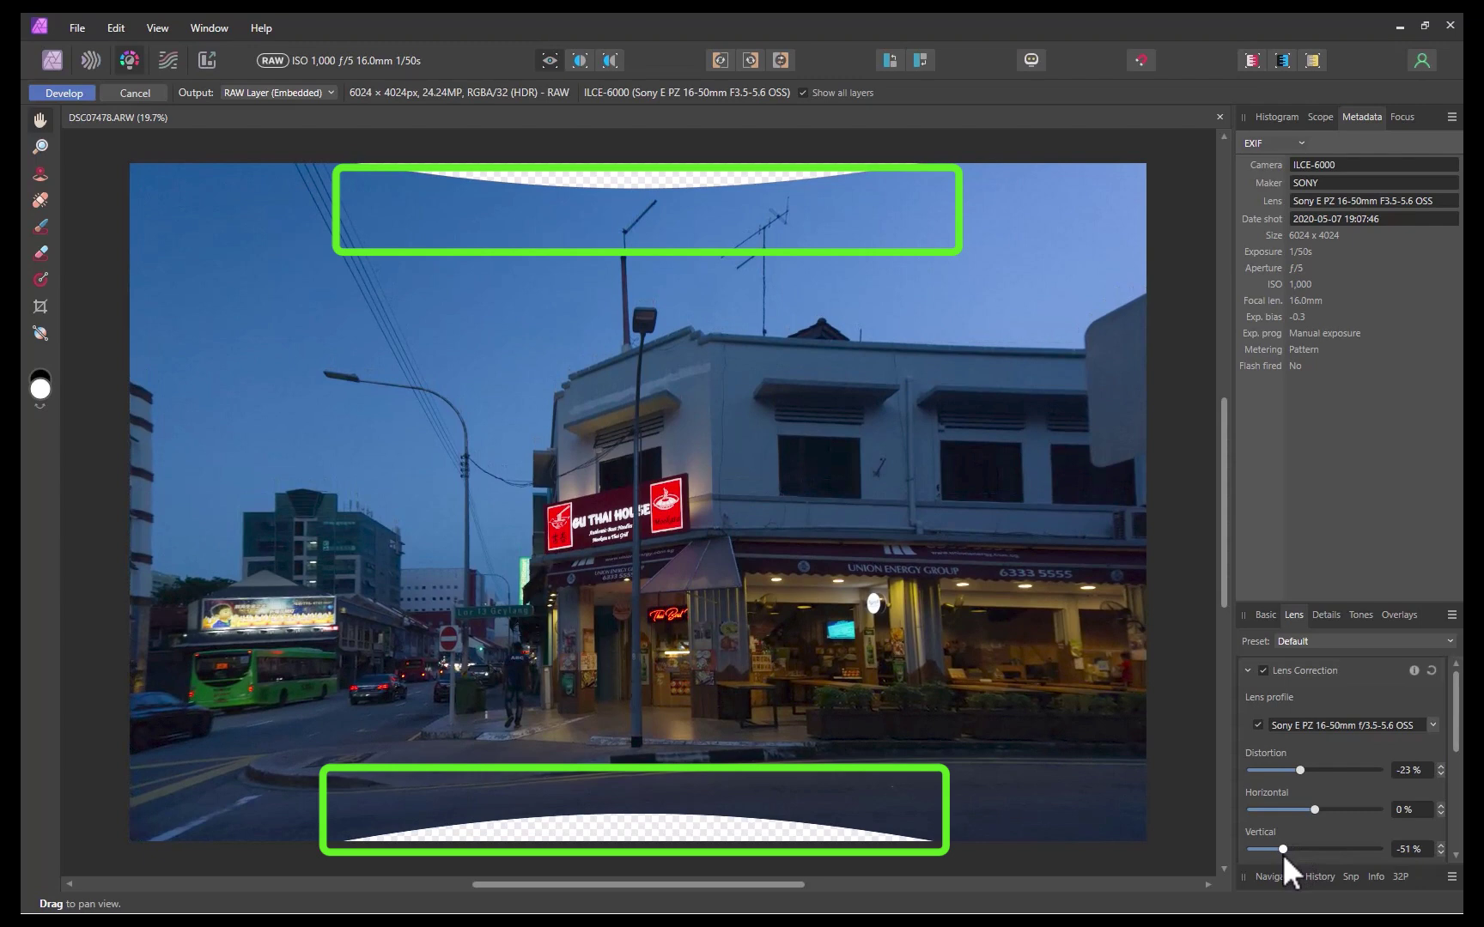
left_click_drag(1282, 853, 1276, 850)
Crop the upper and lower edges of the street photo to exclude the curved transparent areas
key("c")
left_click_drag(629, 163, 629, 195)
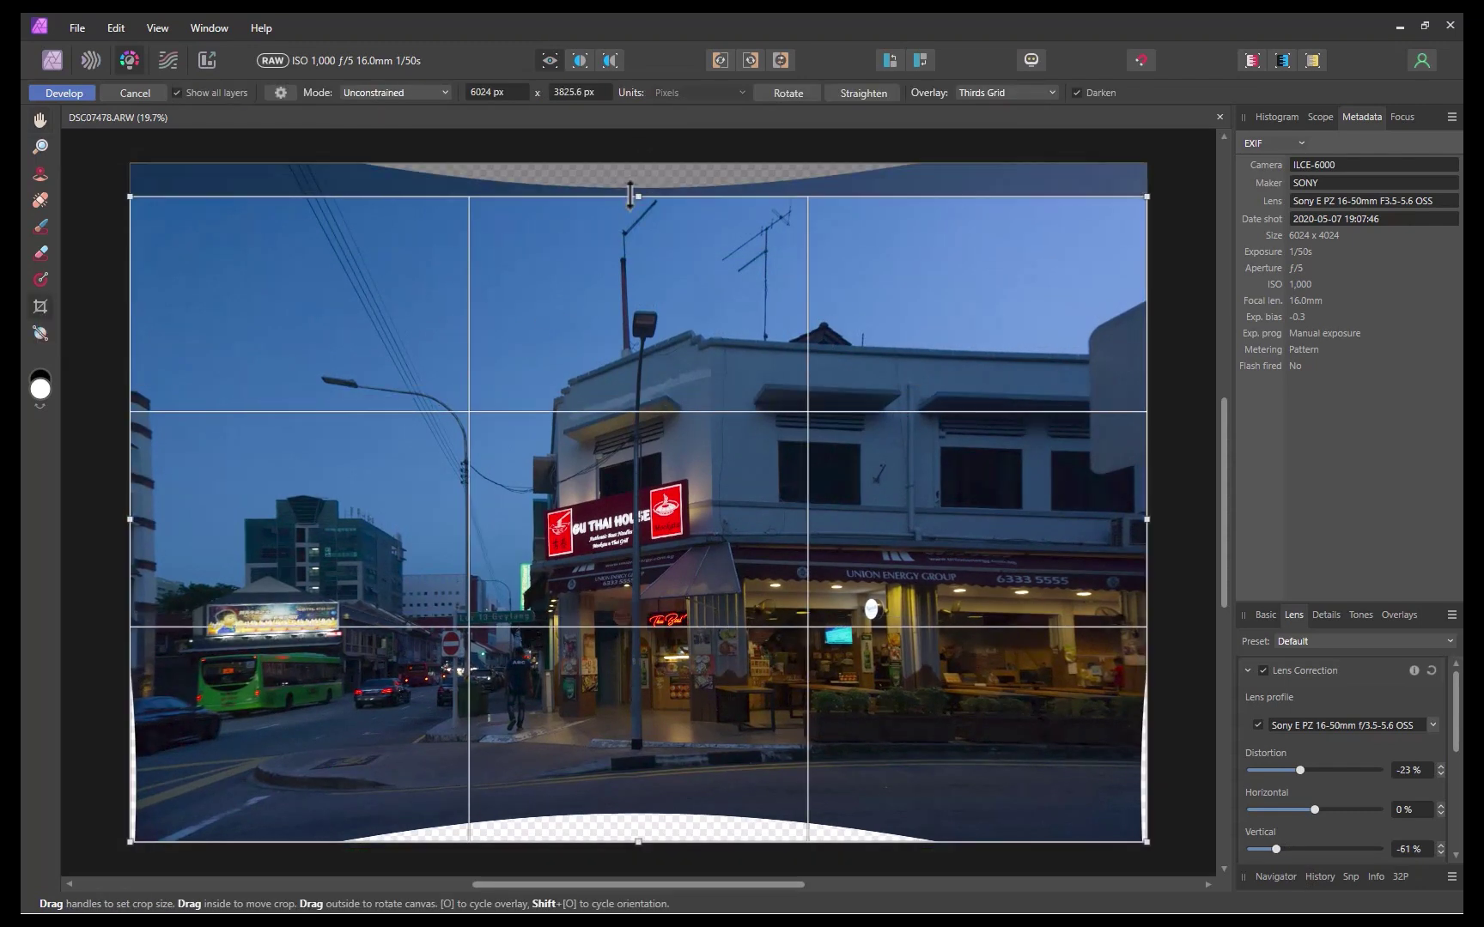
left_click_drag(652, 826, 653, 808)
key("Return")
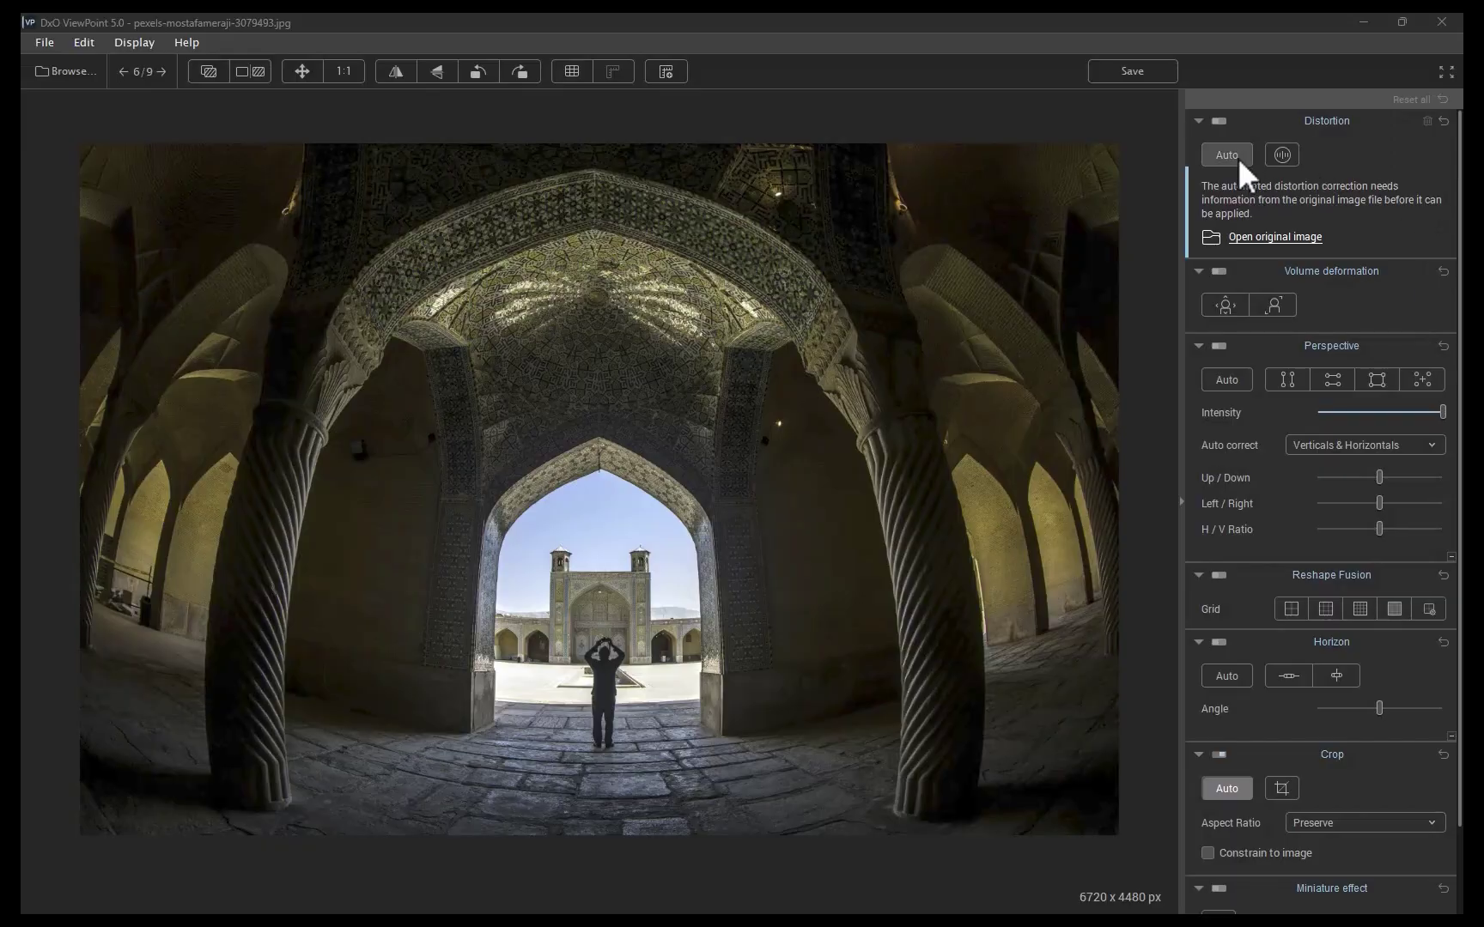
In DxO ViewPoint, apply manual Fisheye distortion correction to the archway photo and increase its intensity
left_click(1282, 155)
left_click(1382, 220)
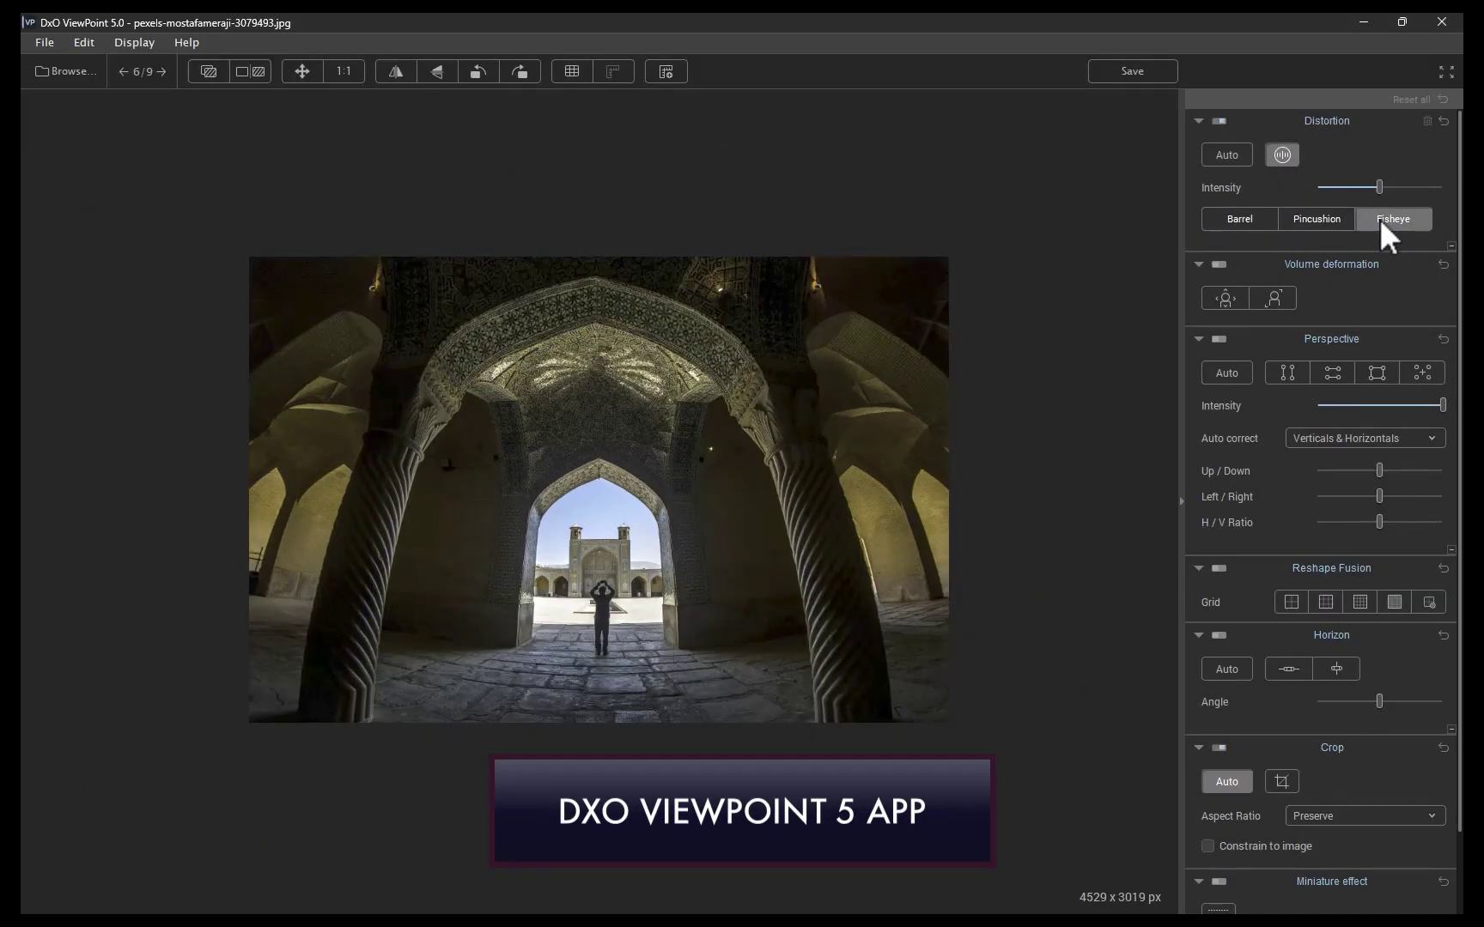
scroll(663, 404, "up", 2)
scroll(670, 406, "down", 1)
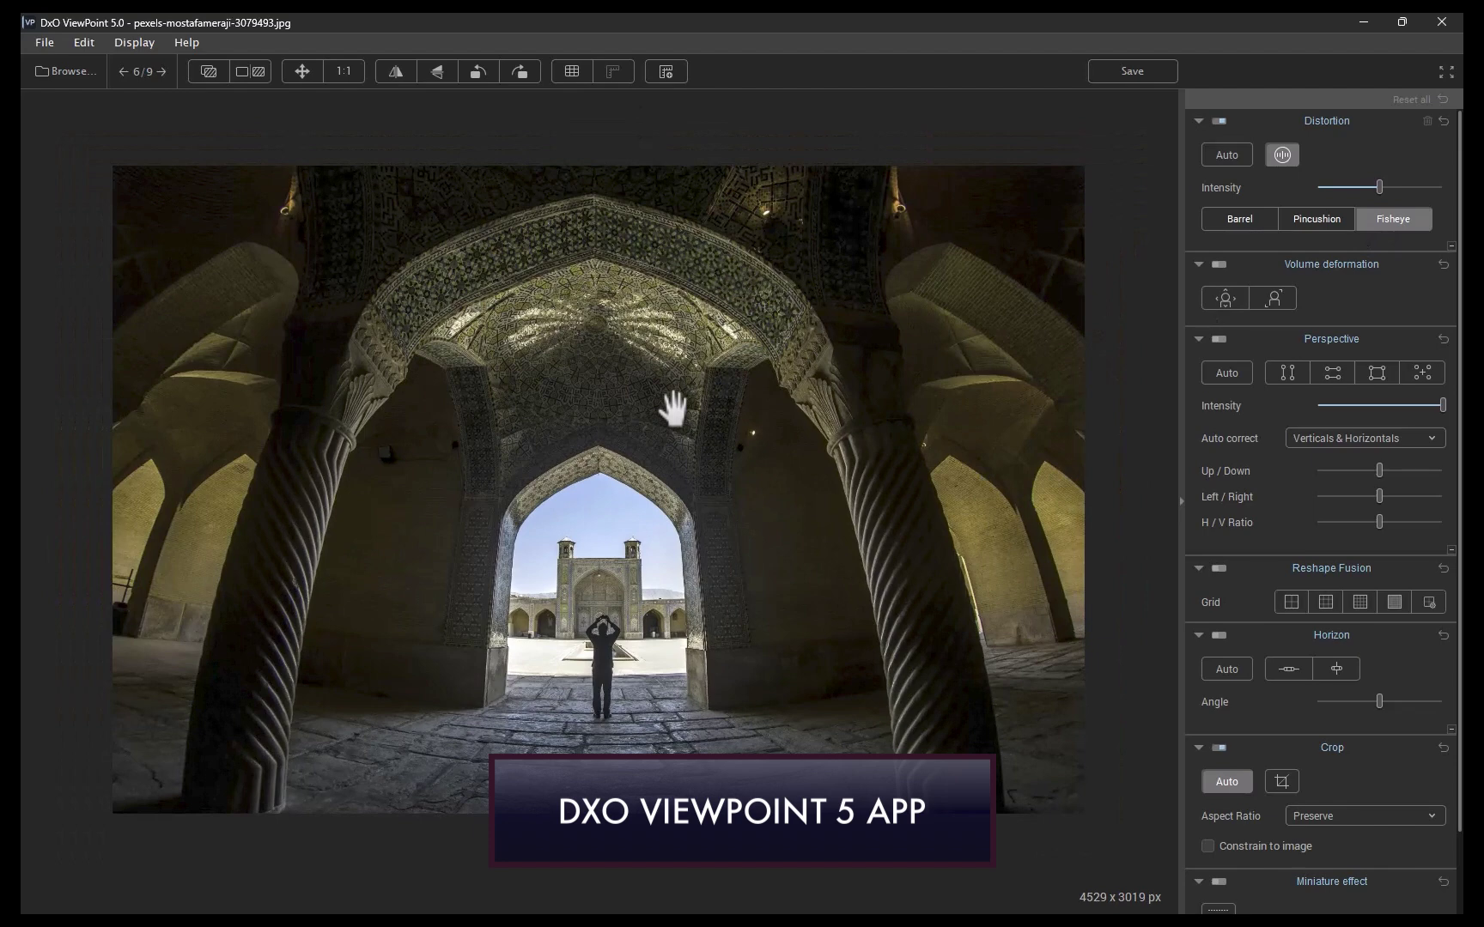
left_click_drag(1379, 186, 1423, 229)
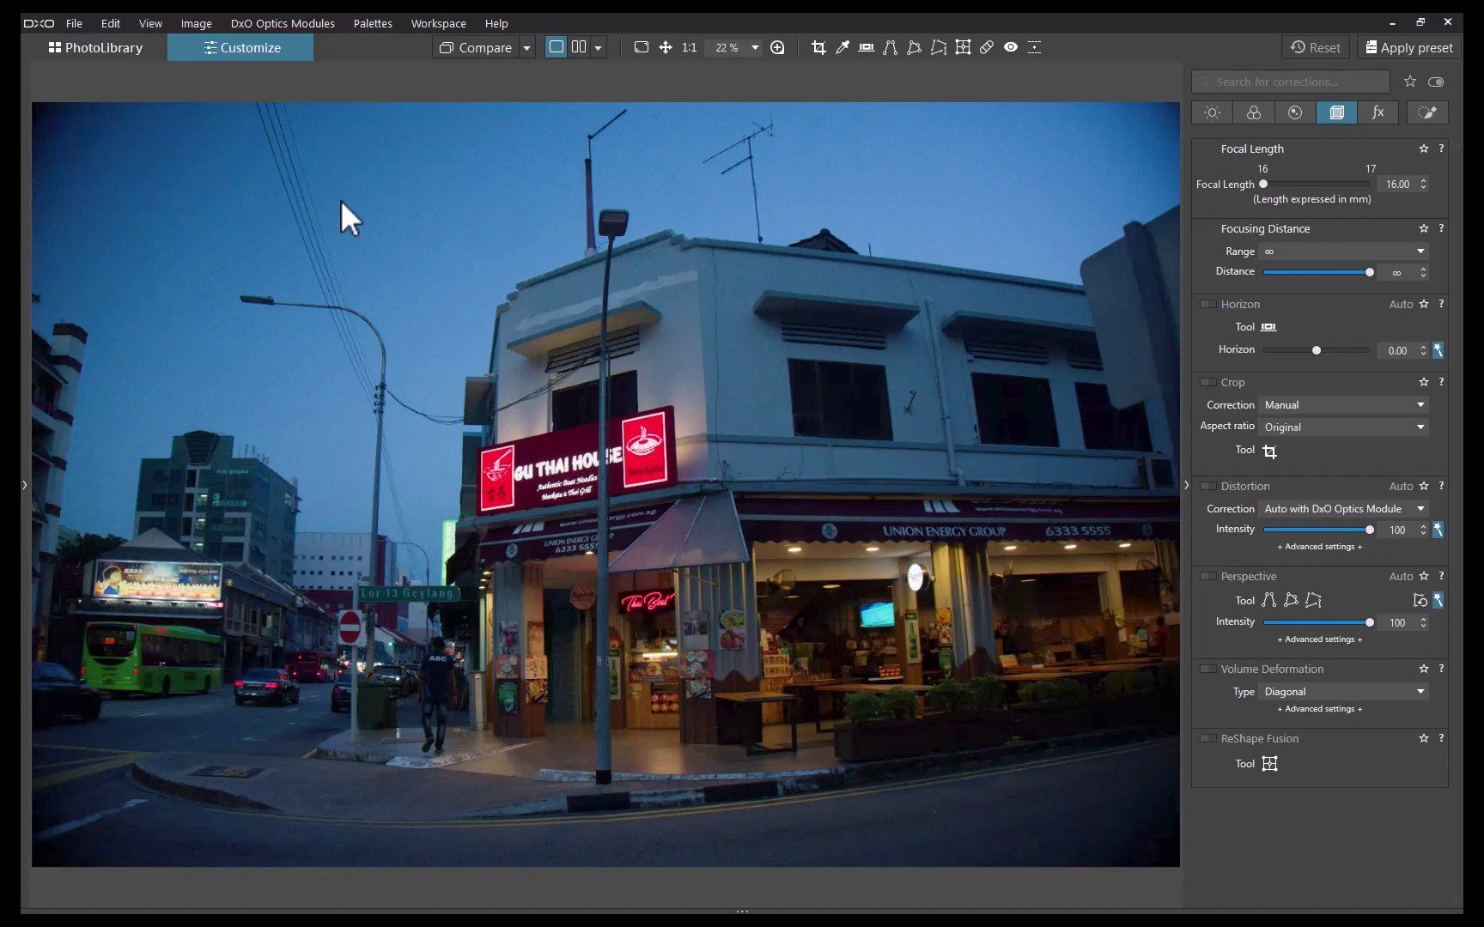
In DxO PhotoLab, enable Distortion and Perspective corrections on the street photo and set Crop correction to Auto based on keystoning / horizon
left_click(1207, 486)
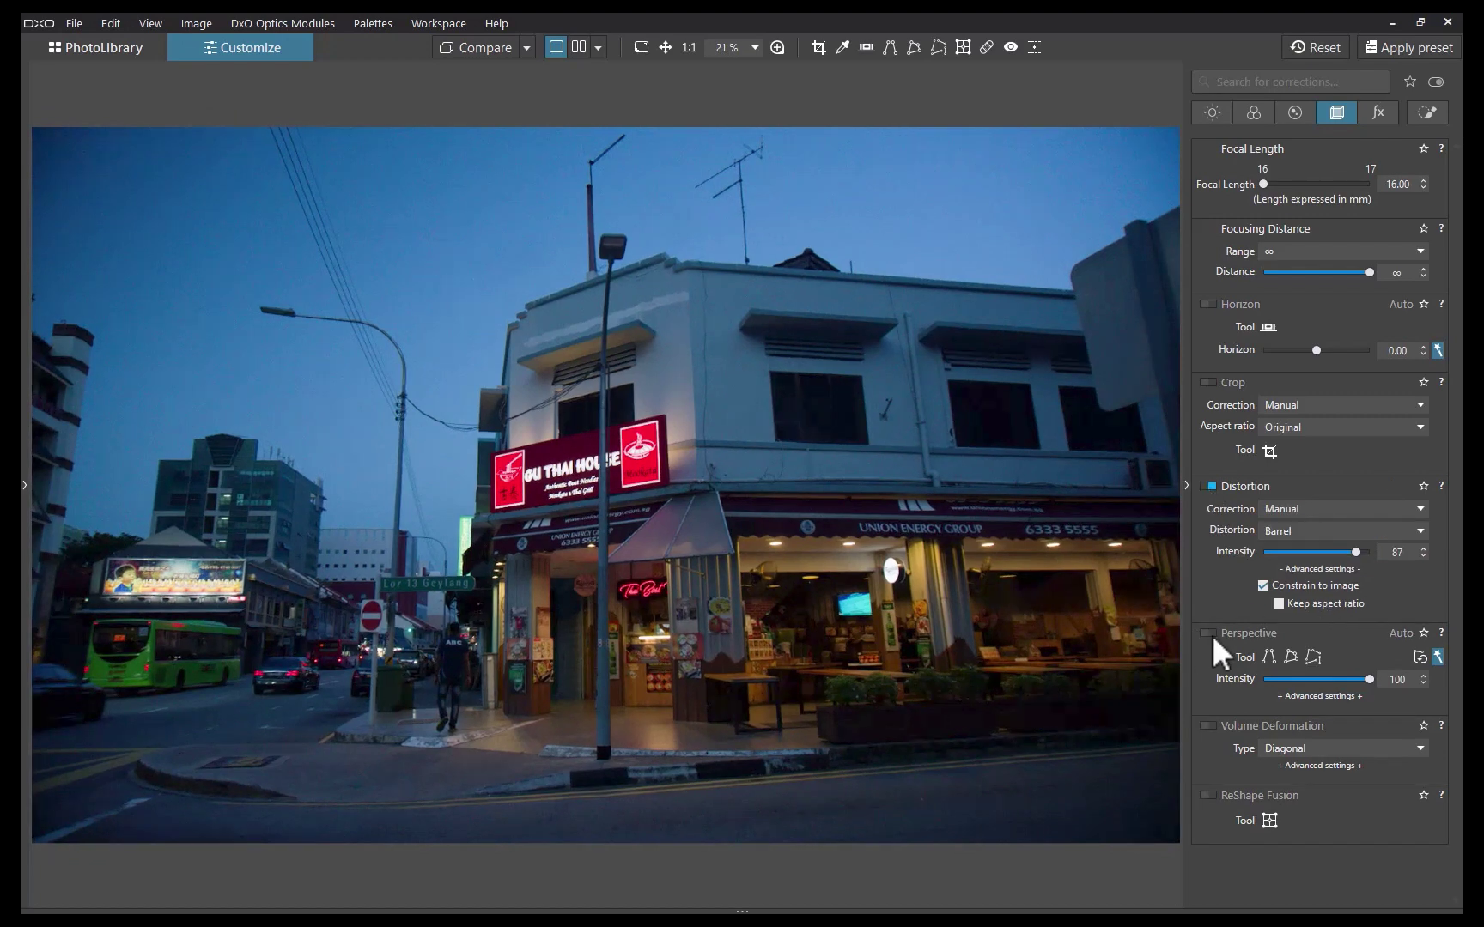
left_click(1208, 633)
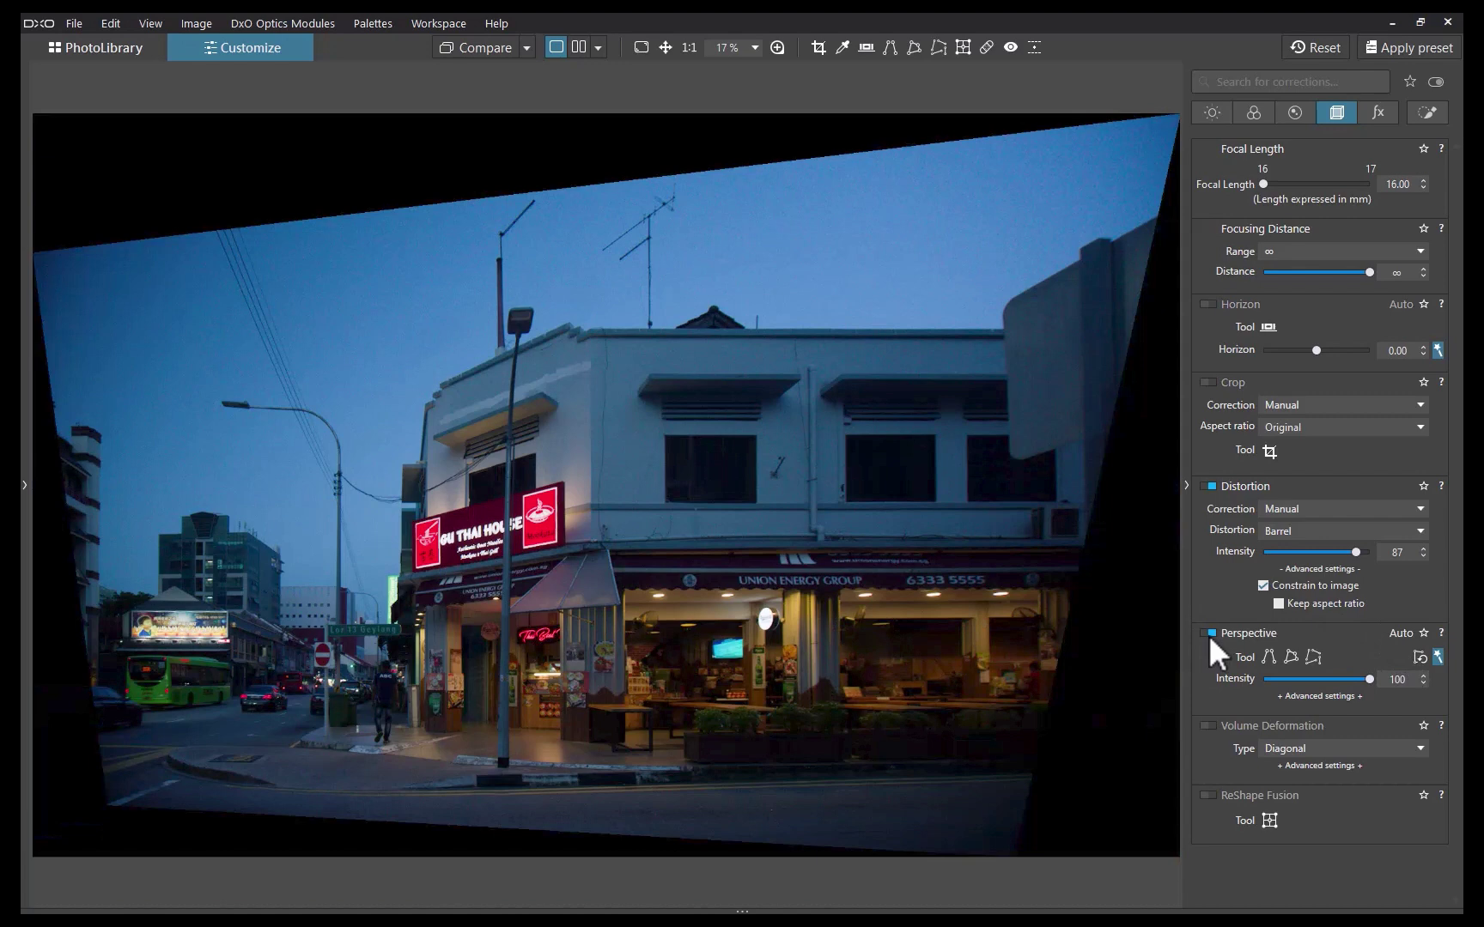
left_click(1304, 402)
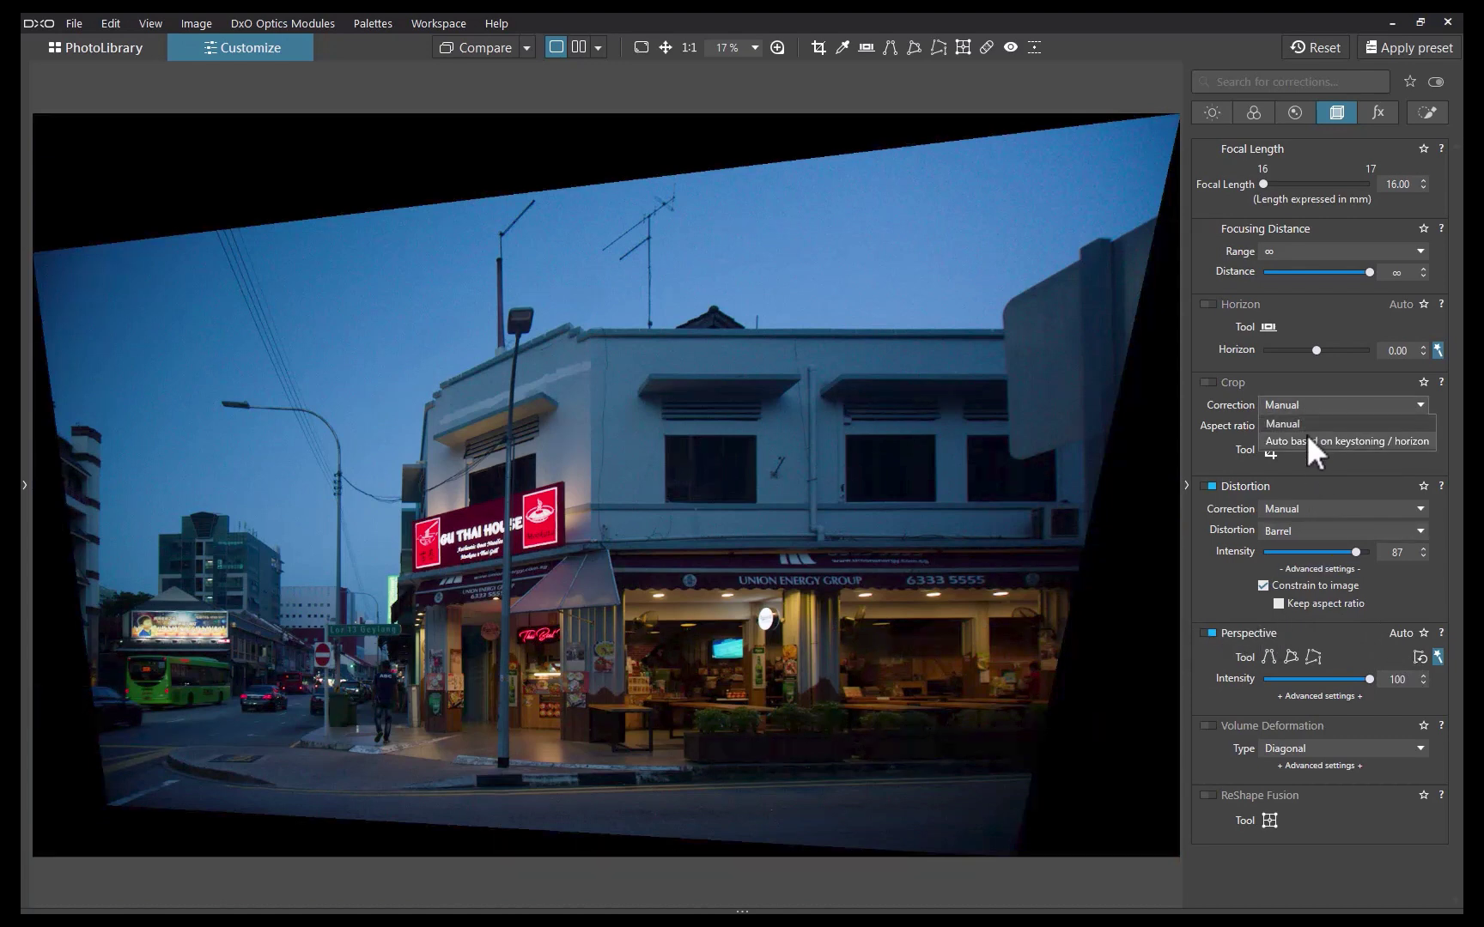
left_click(1307, 440)
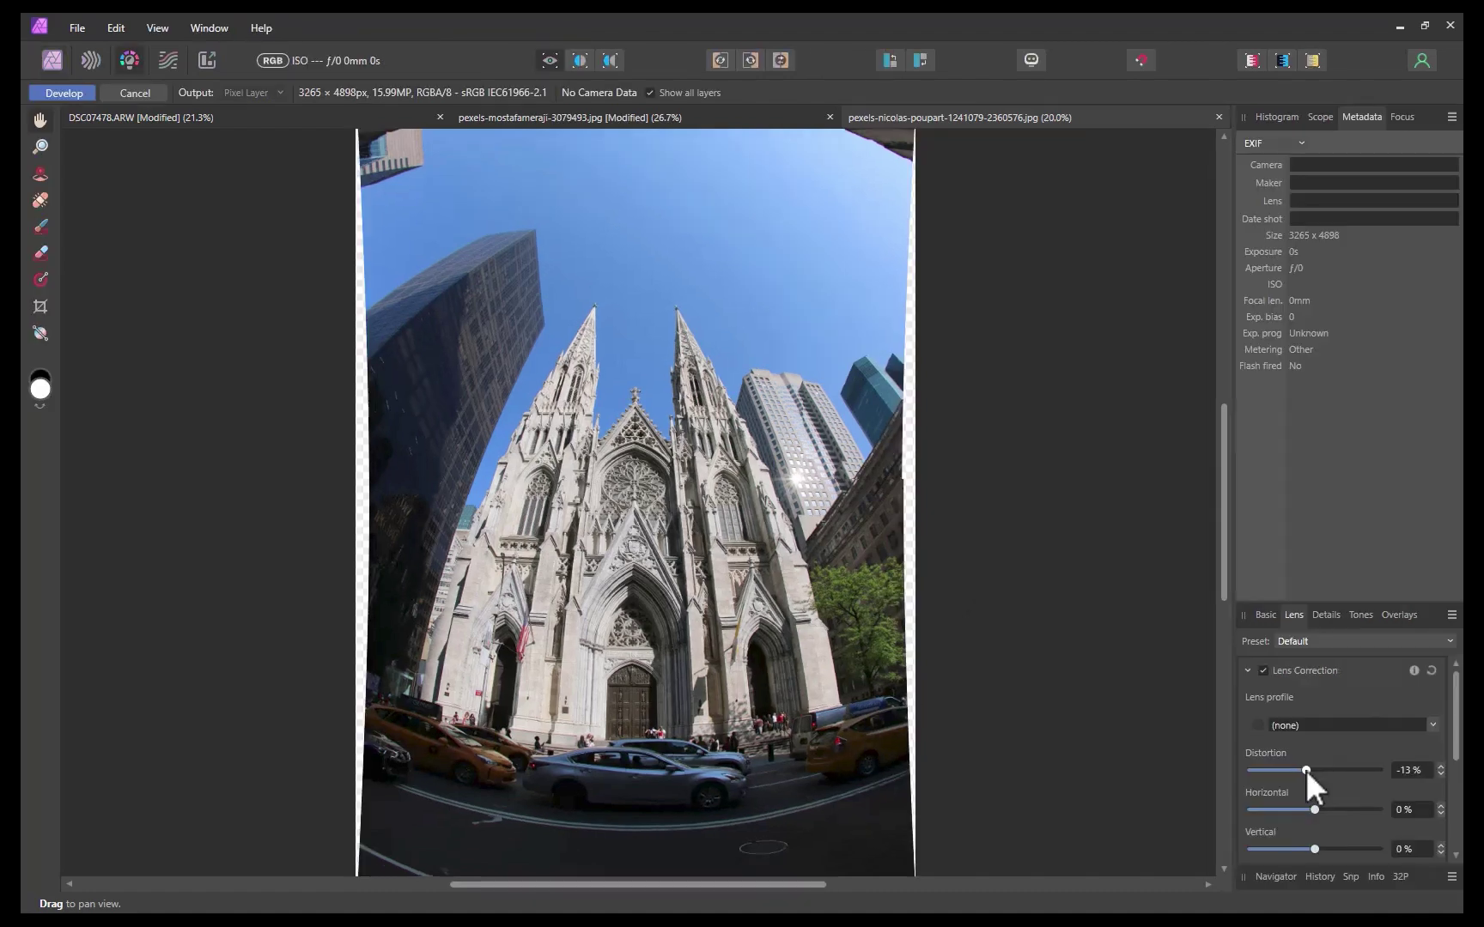
In Affinity Photo, set the cathedral photo's lens distortion to -100% and crop all four sides to exclude the curved transparent areas
left_click_drag(1306, 769, 1251, 770)
key("c")
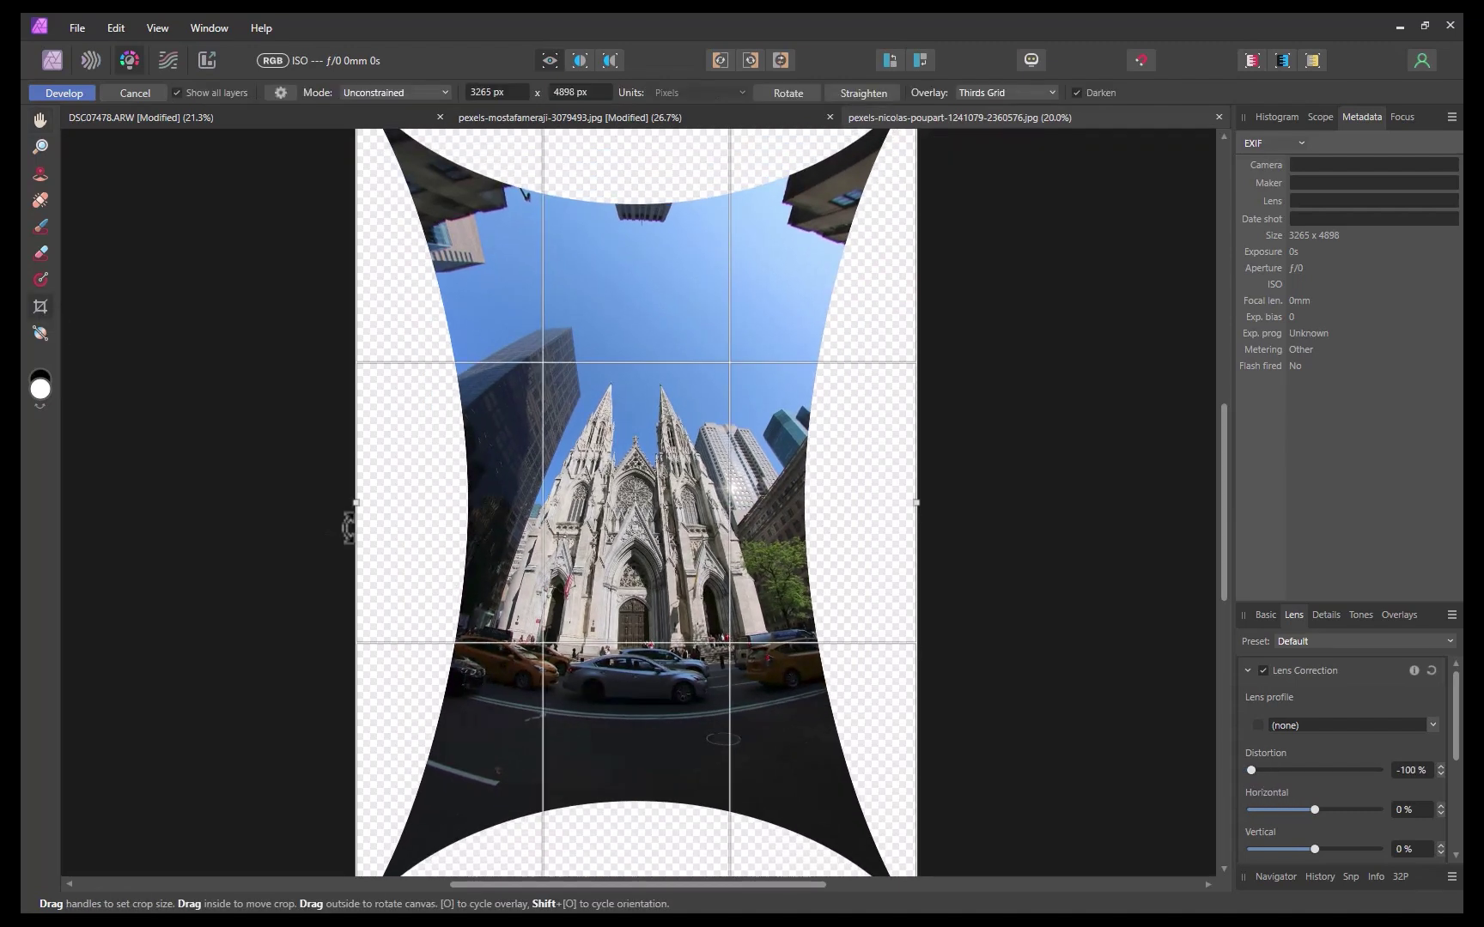
left_click_drag(357, 502, 468, 502)
left_click_drag(921, 509, 801, 505)
left_click_drag(649, 885, 637, 797)
left_click_drag(635, 131, 631, 201)
key("h")
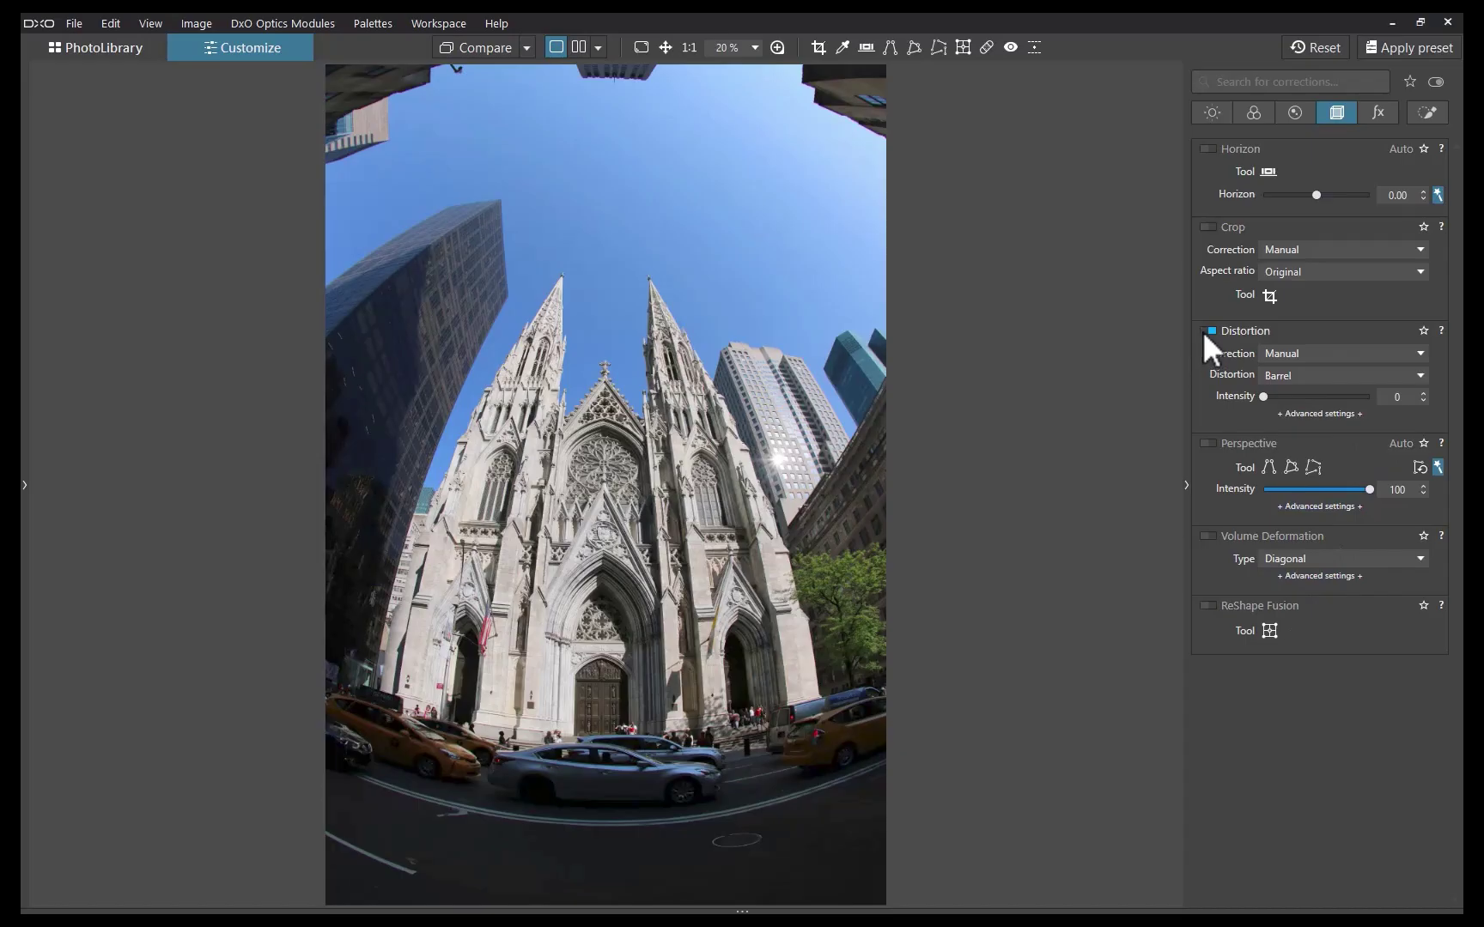
In DxO PhotoLab, change the cathedral photo's manual distortion type to Fisheye and raise the correction intensity
left_click(1291, 375)
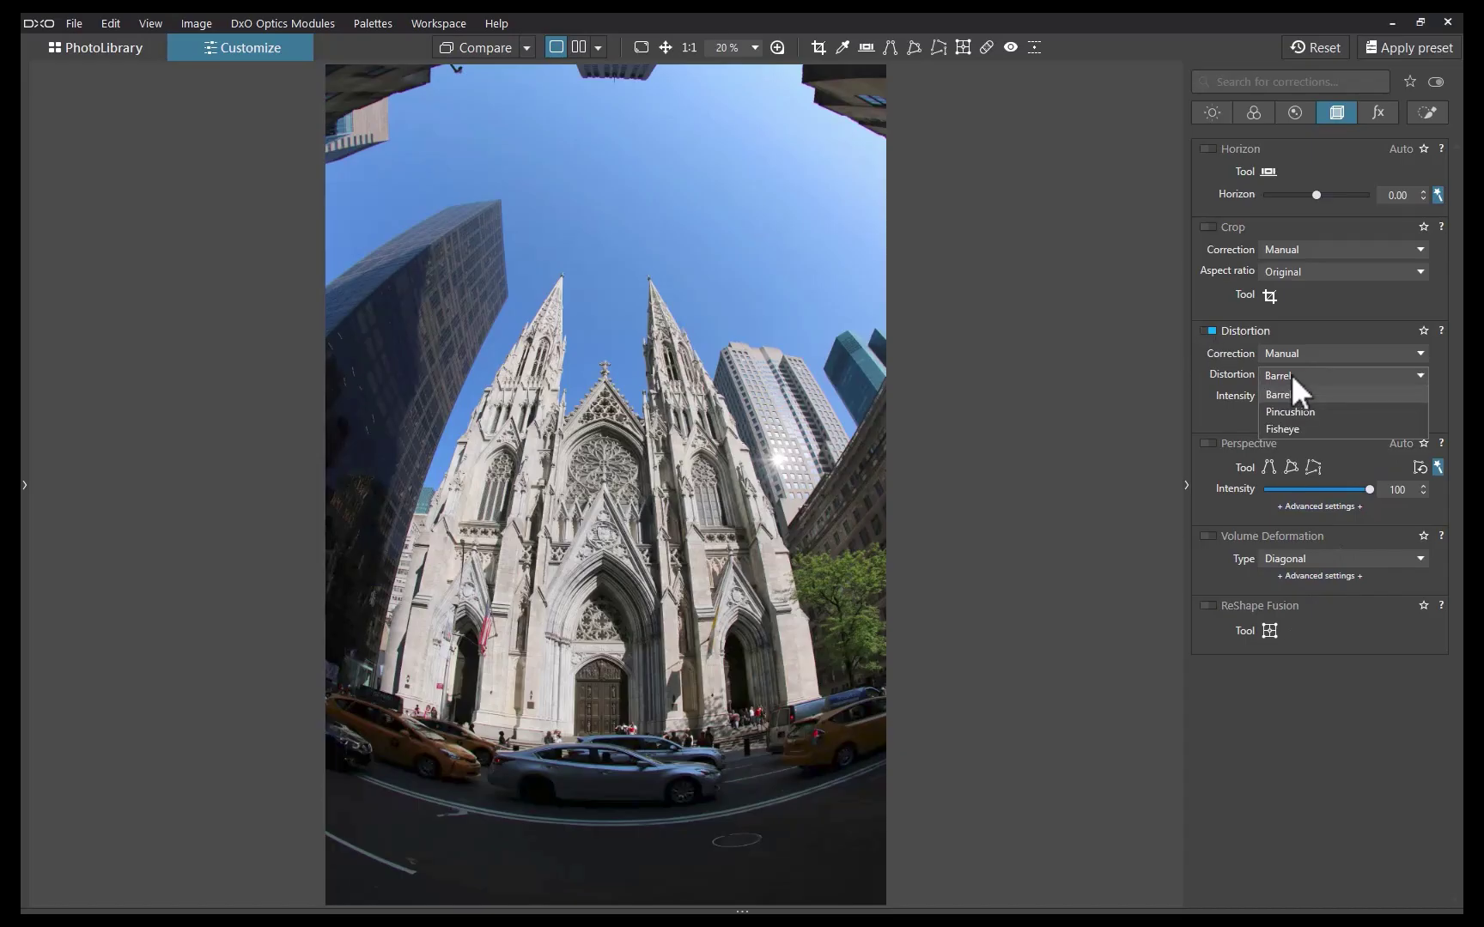
left_click(1288, 429)
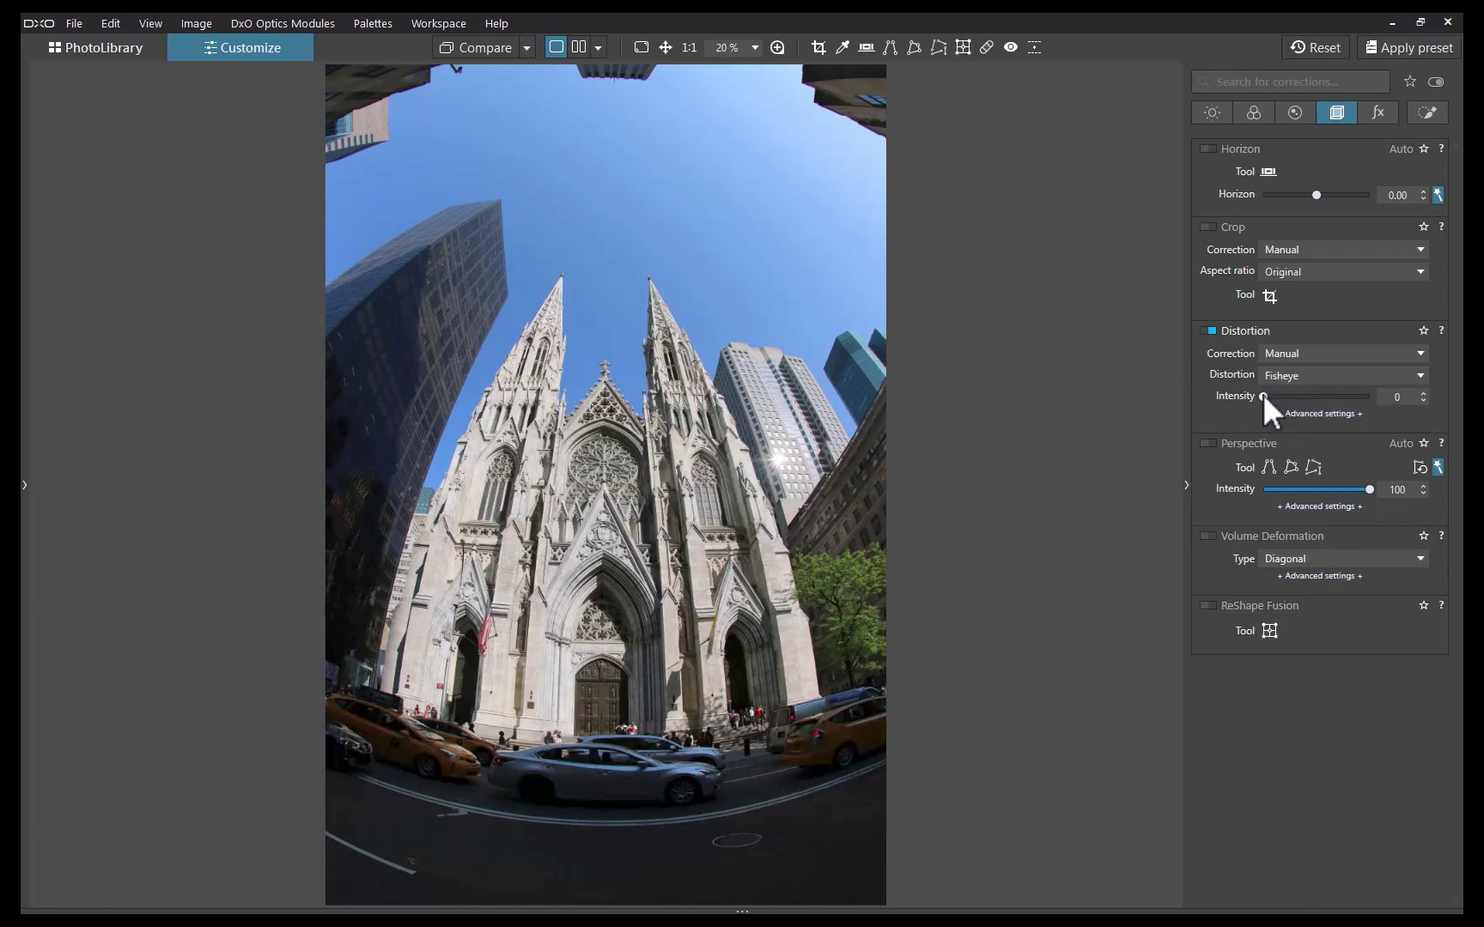
left_click_drag(1264, 396, 1345, 398)
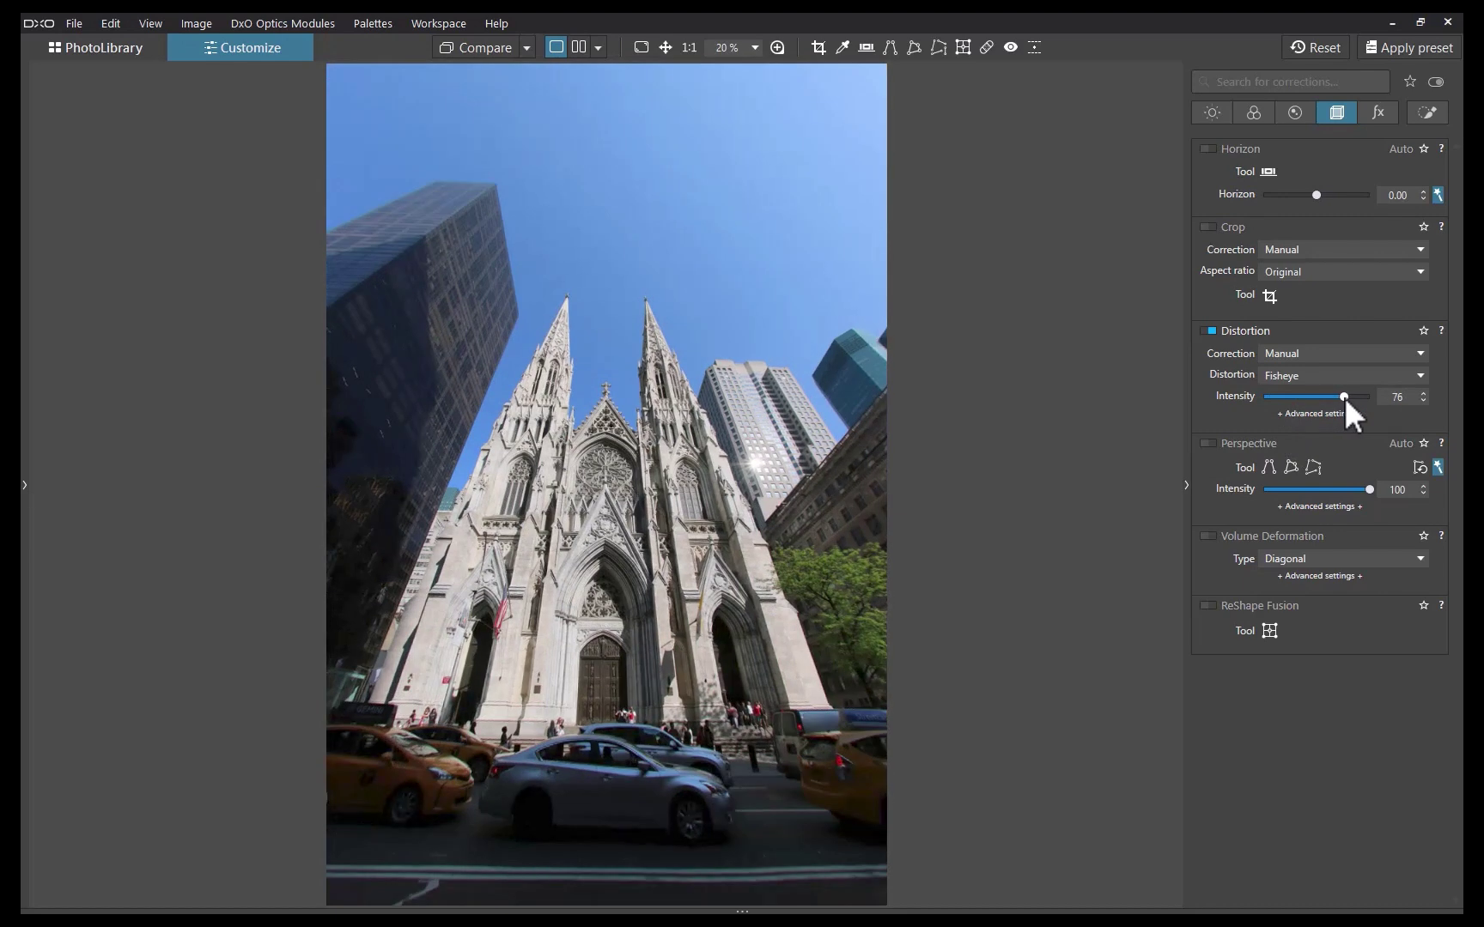
left_click_drag(1354, 399, 1399, 417)
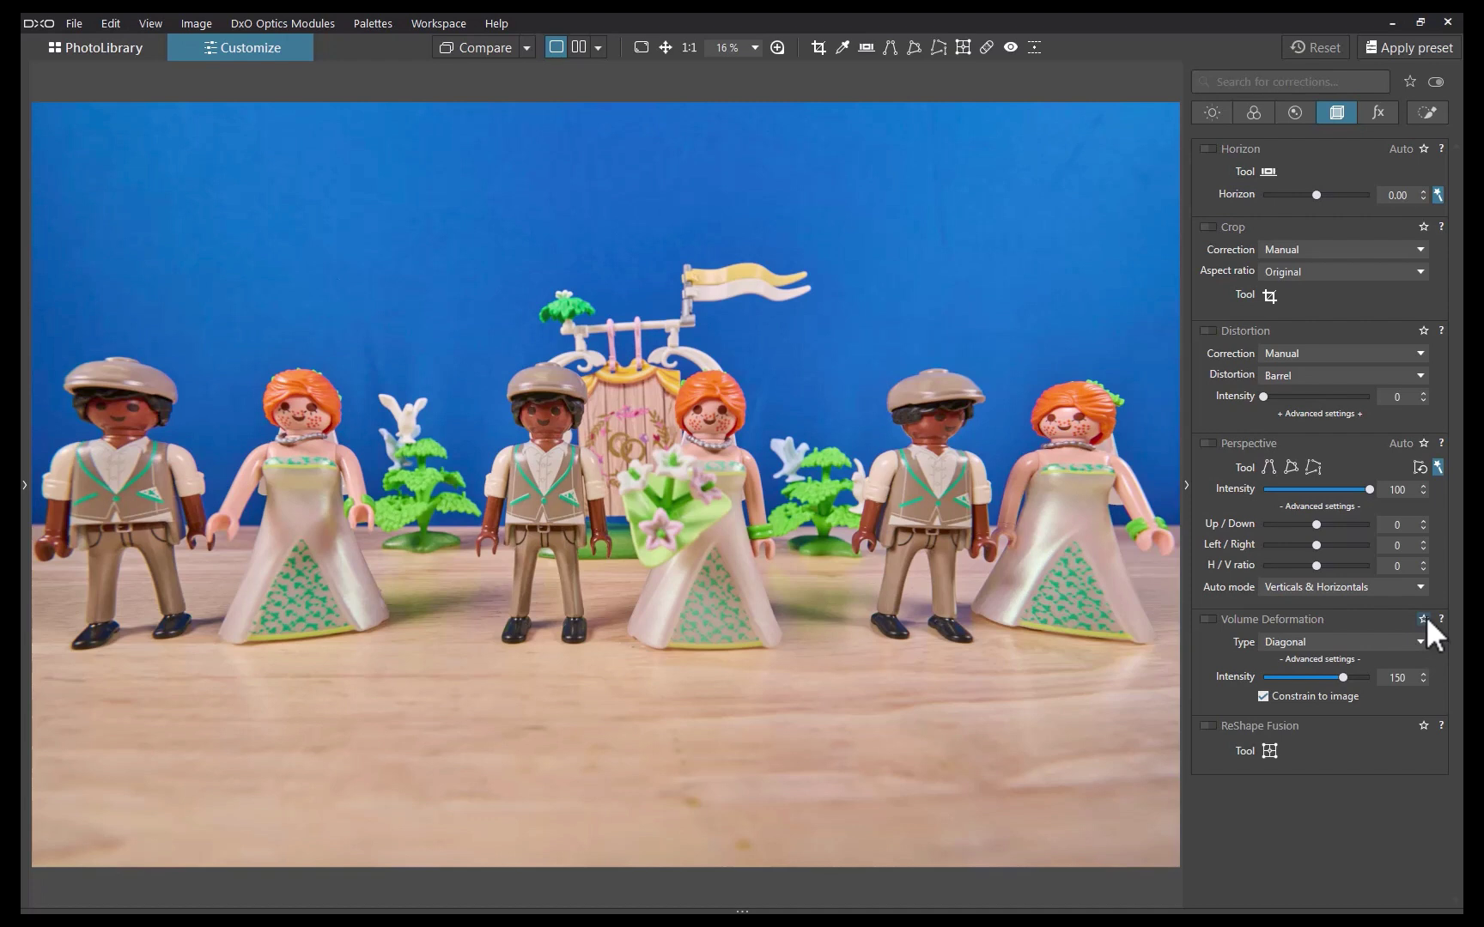
Enable Diagonal Volume Deformation correction on the toy-figure photo and the wedding photo, opening the type options for each
left_click(1207, 619)
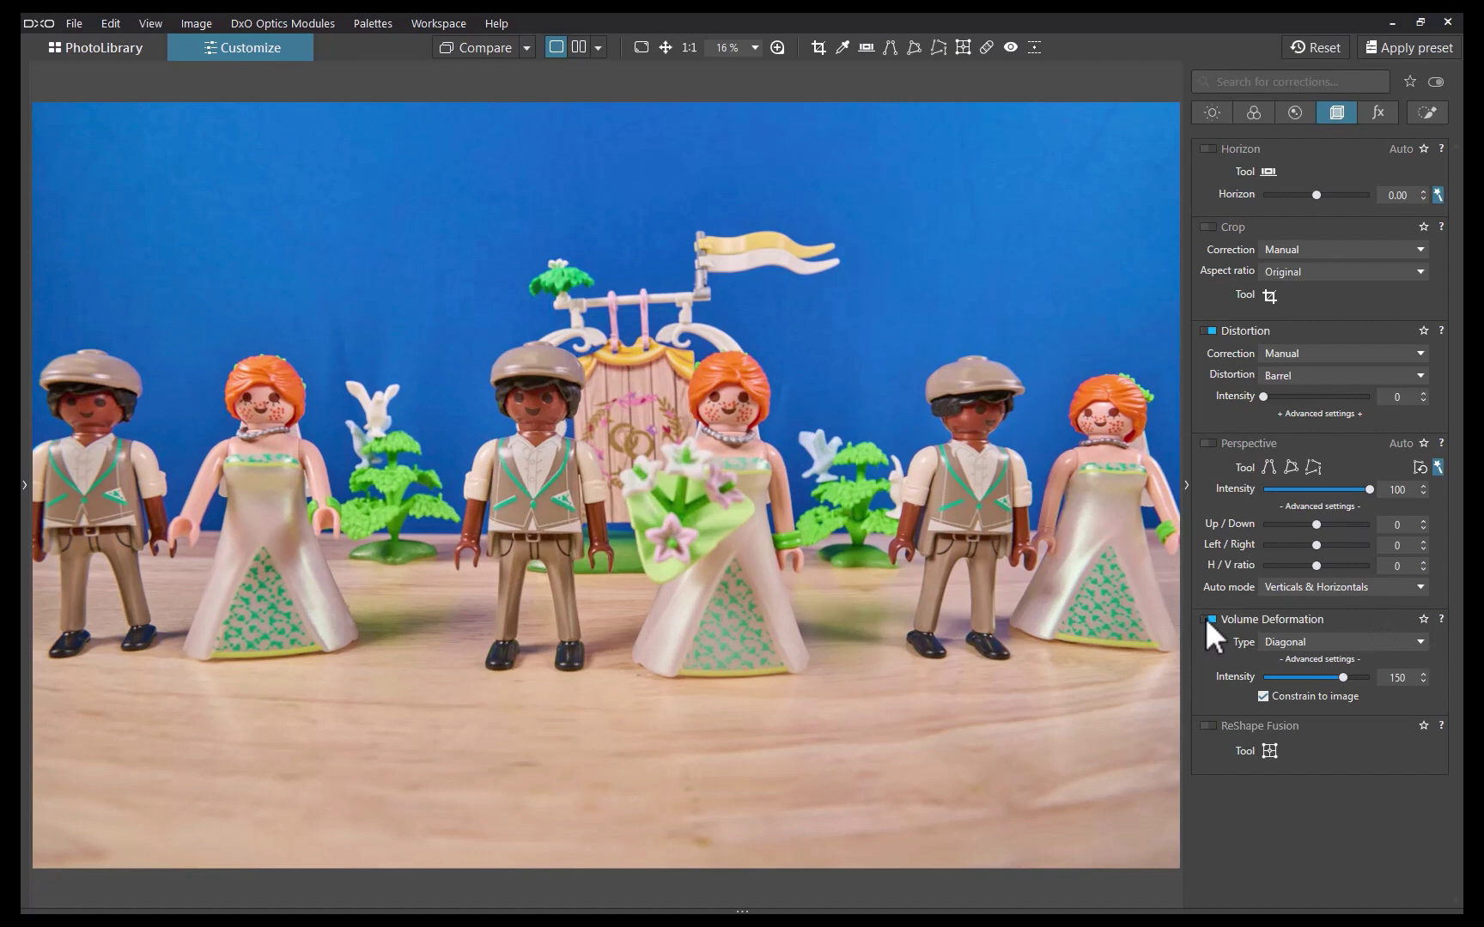
left_click(1315, 642)
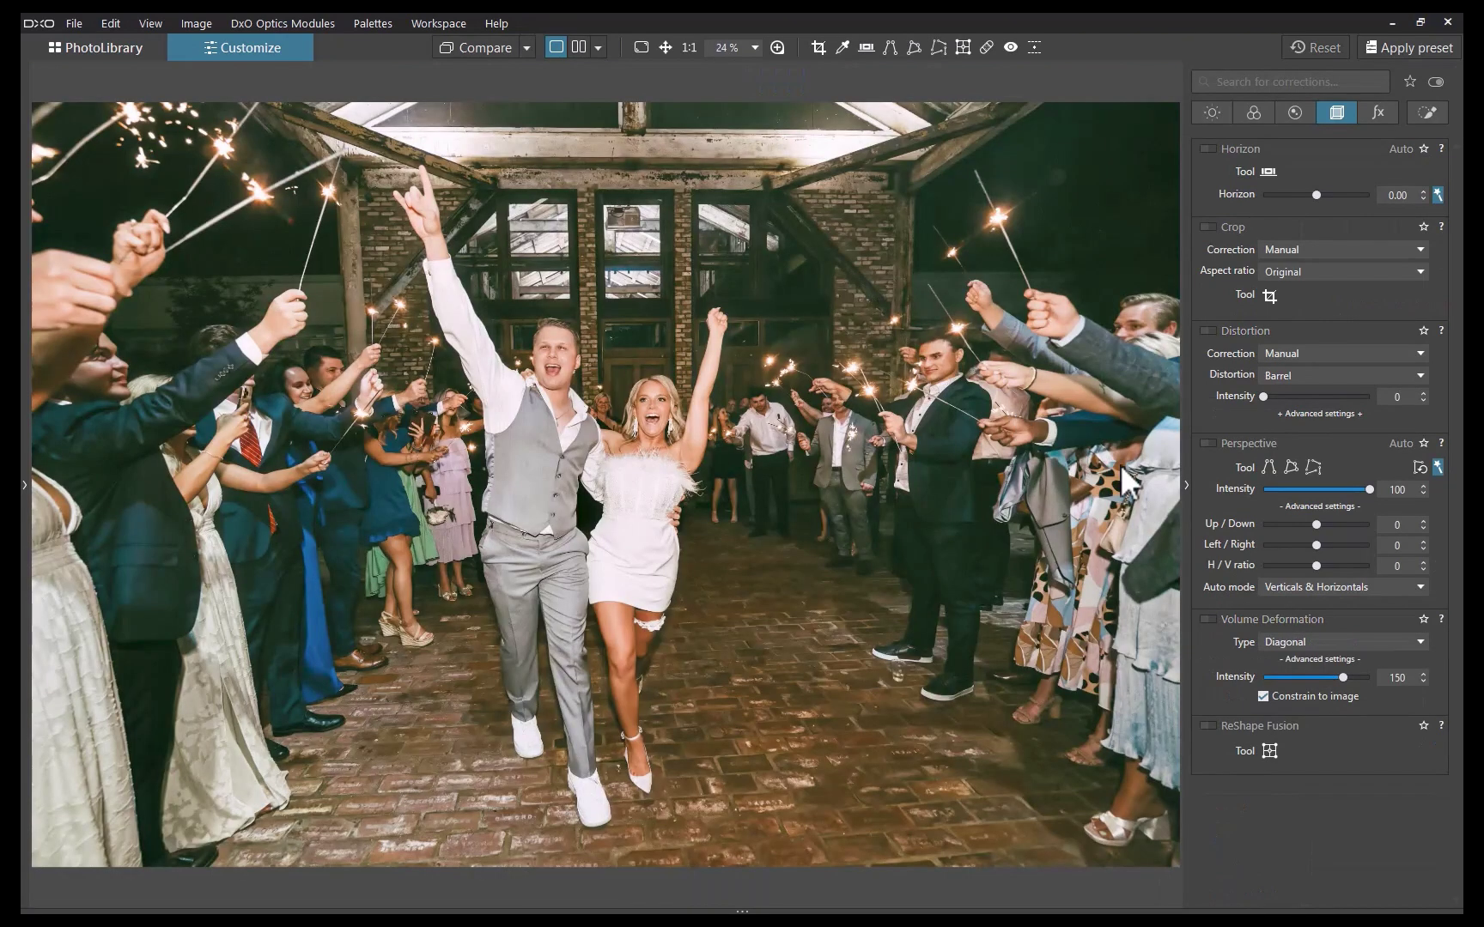
left_click(1207, 617)
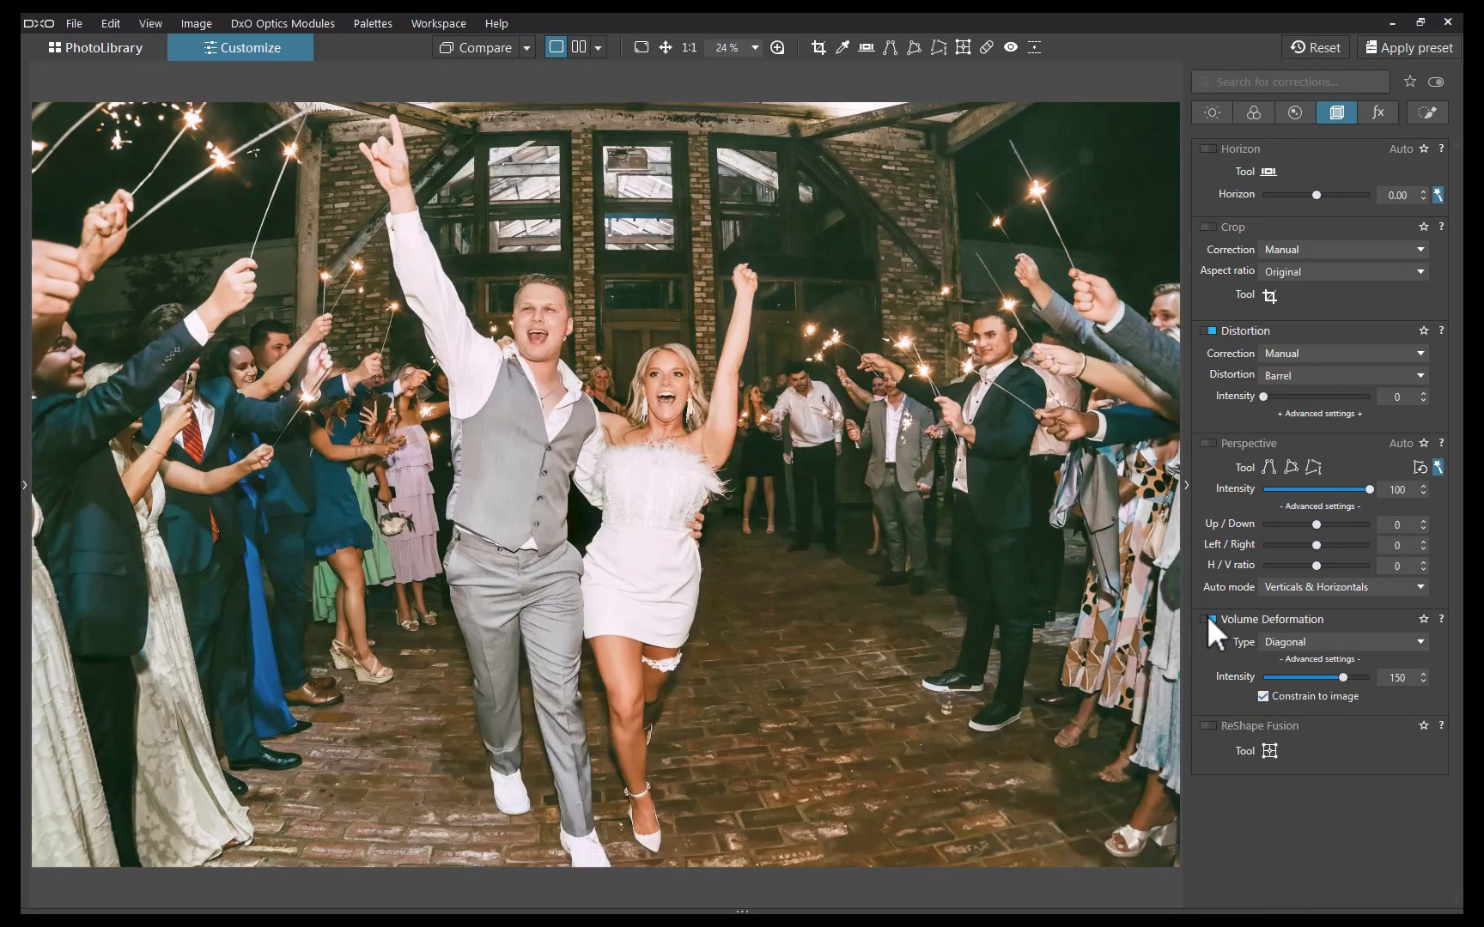
left_click(1298, 641)
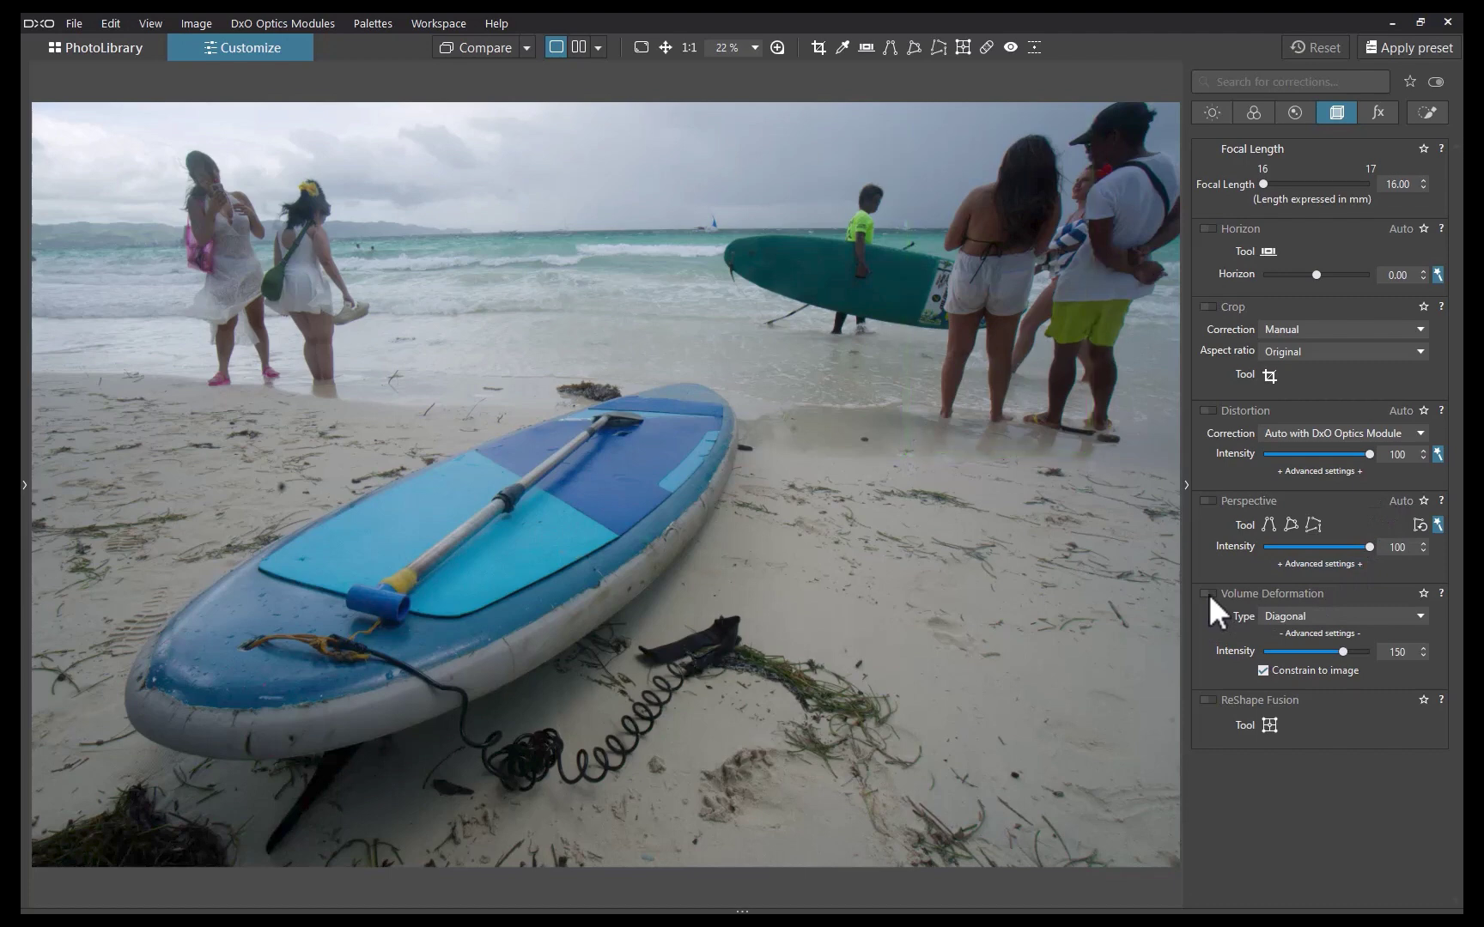
Enable Volume Deformation correction on the beach photo and open its type options
left_click(1208, 593)
left_click(1290, 616)
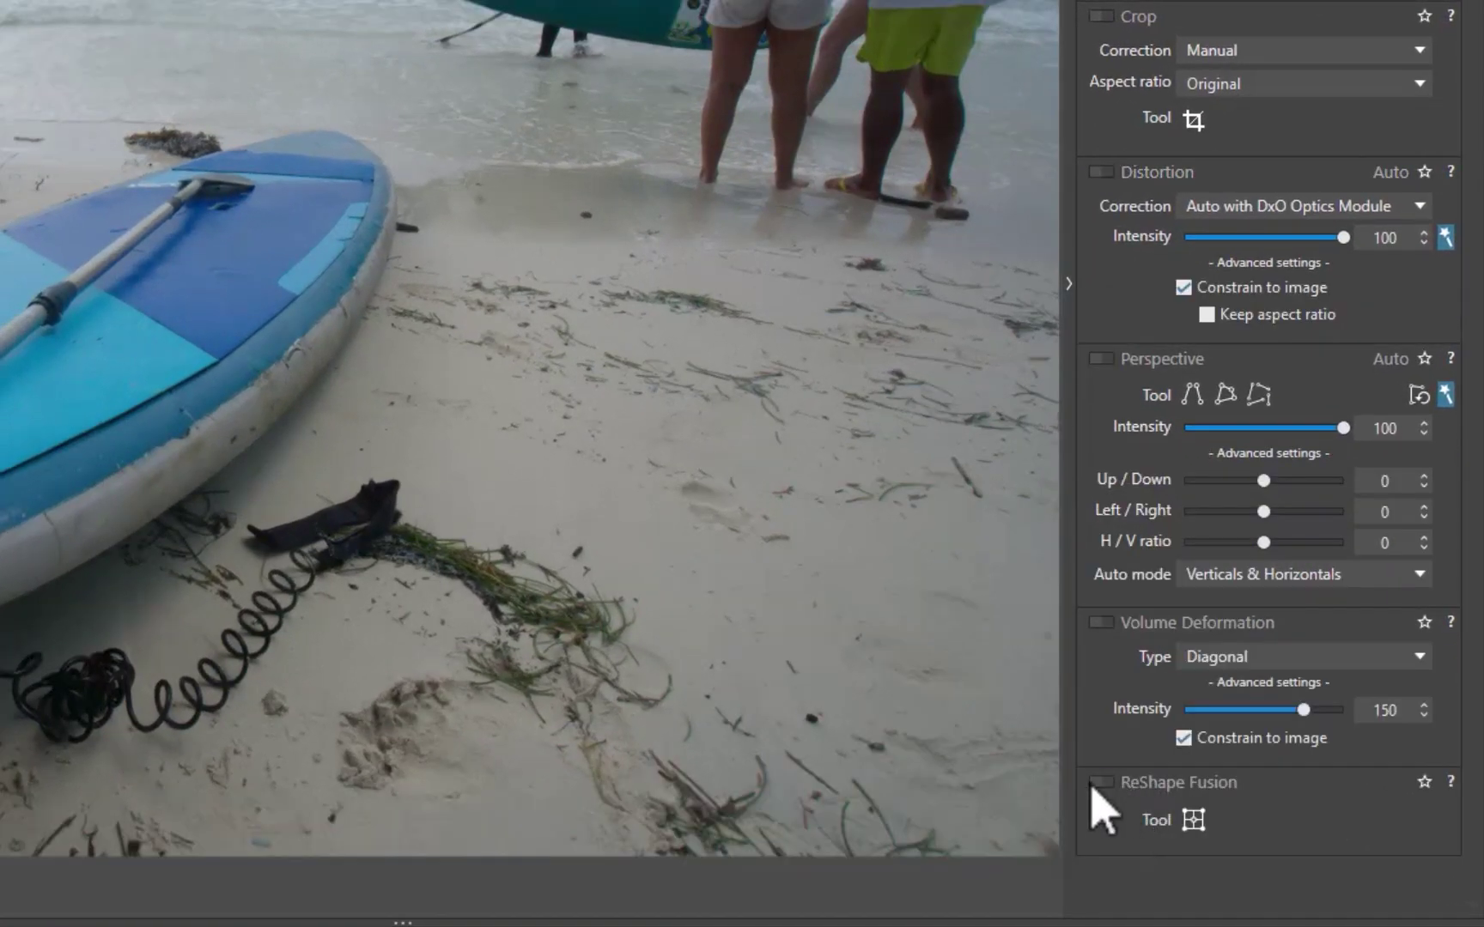
Enable ReShape Fusion on the beach photo and overlay a 32 x 32 reshaping grid
left_click(1101, 782)
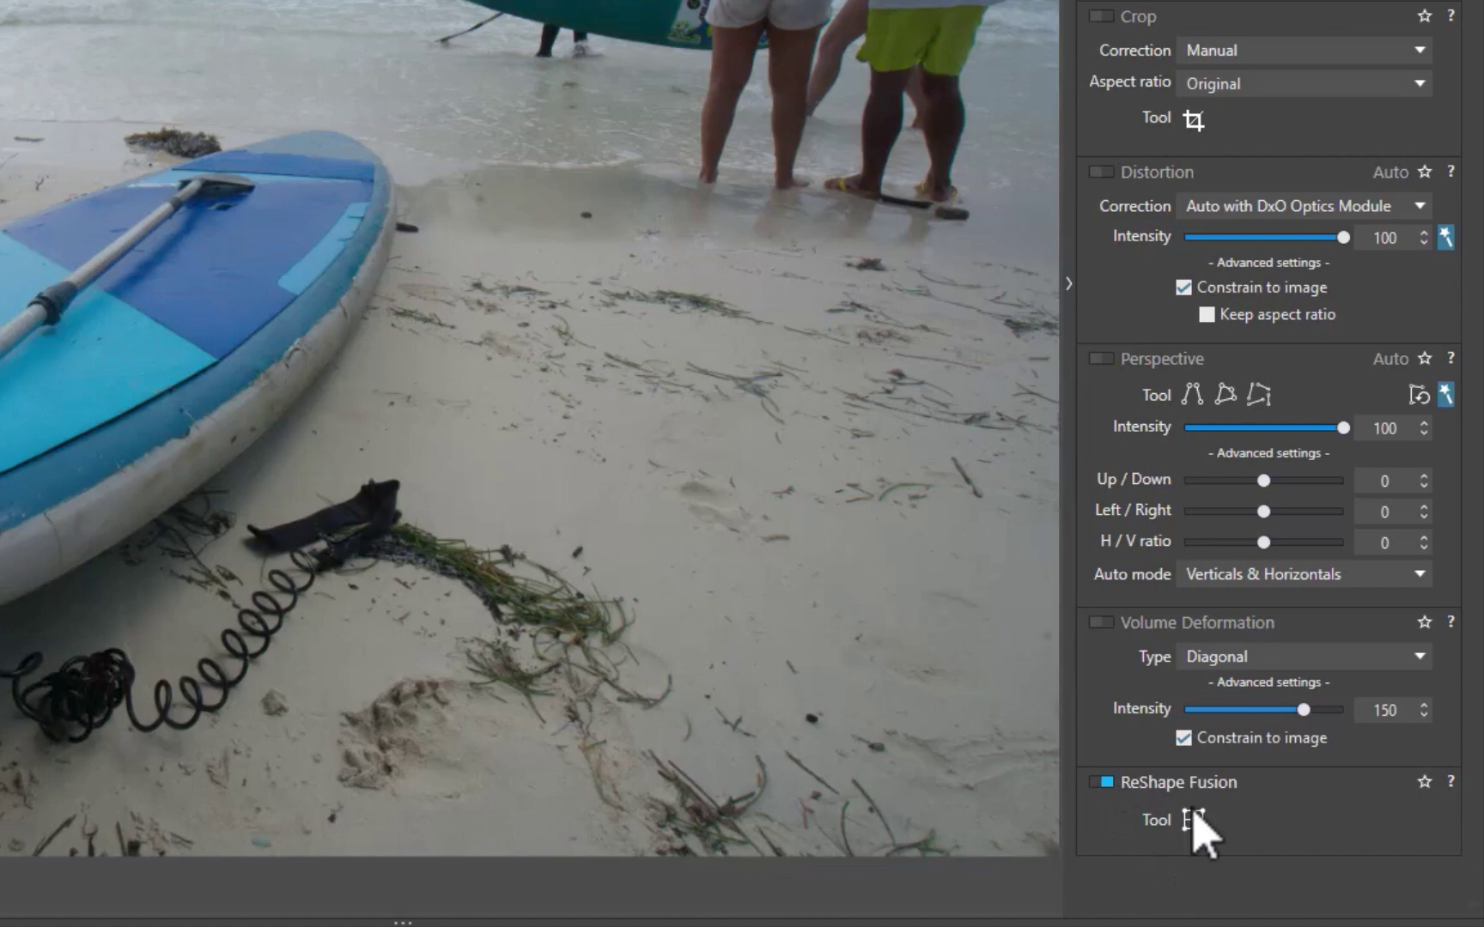
left_click(1194, 817)
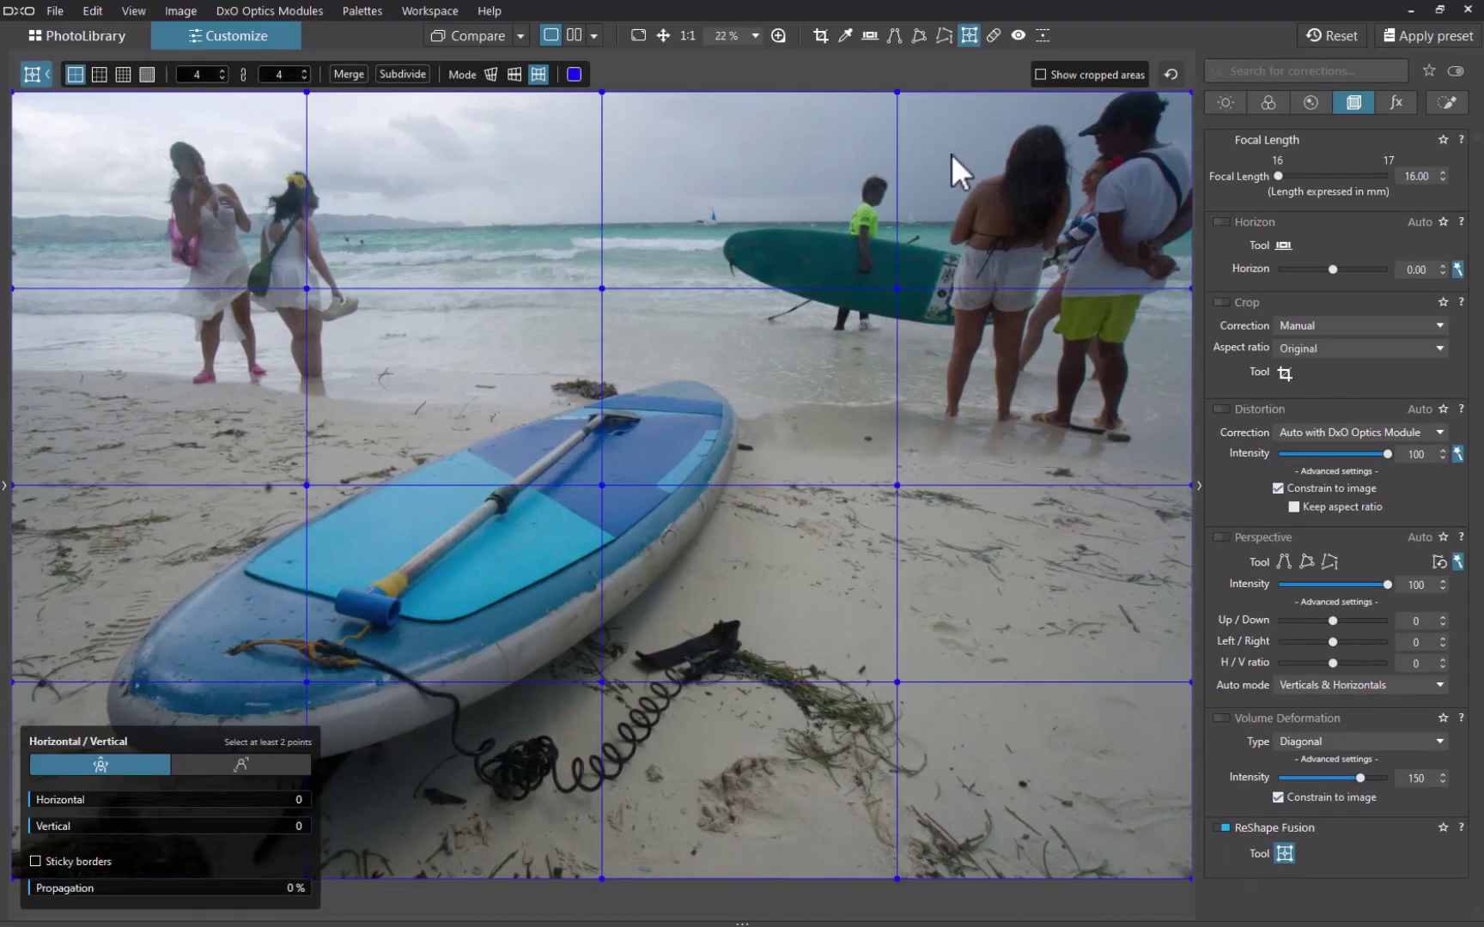
left_click(123, 75)
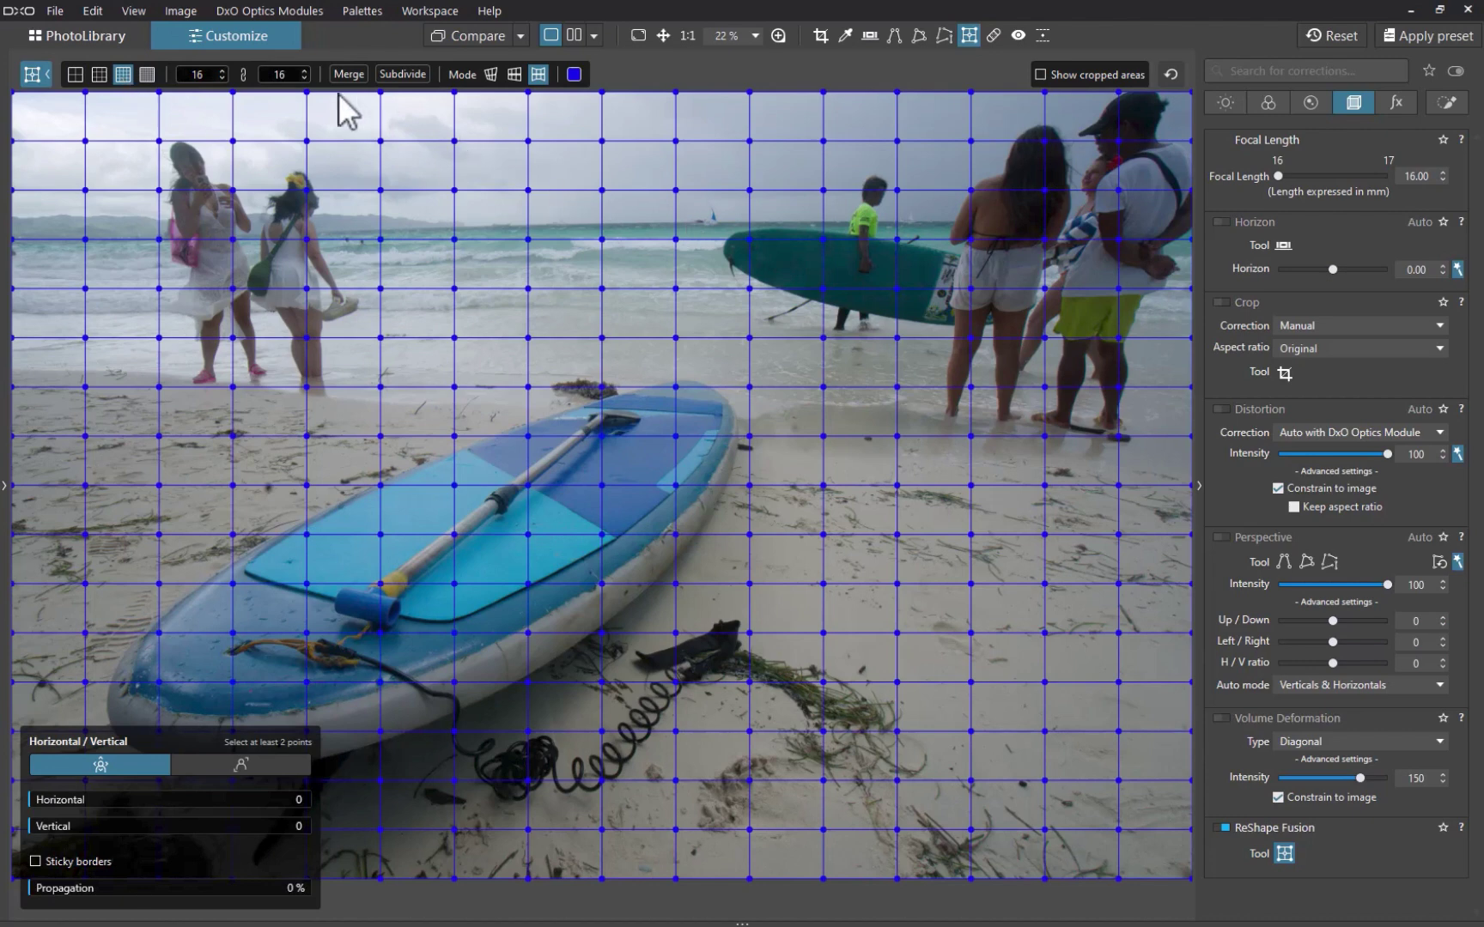
left_click(147, 75)
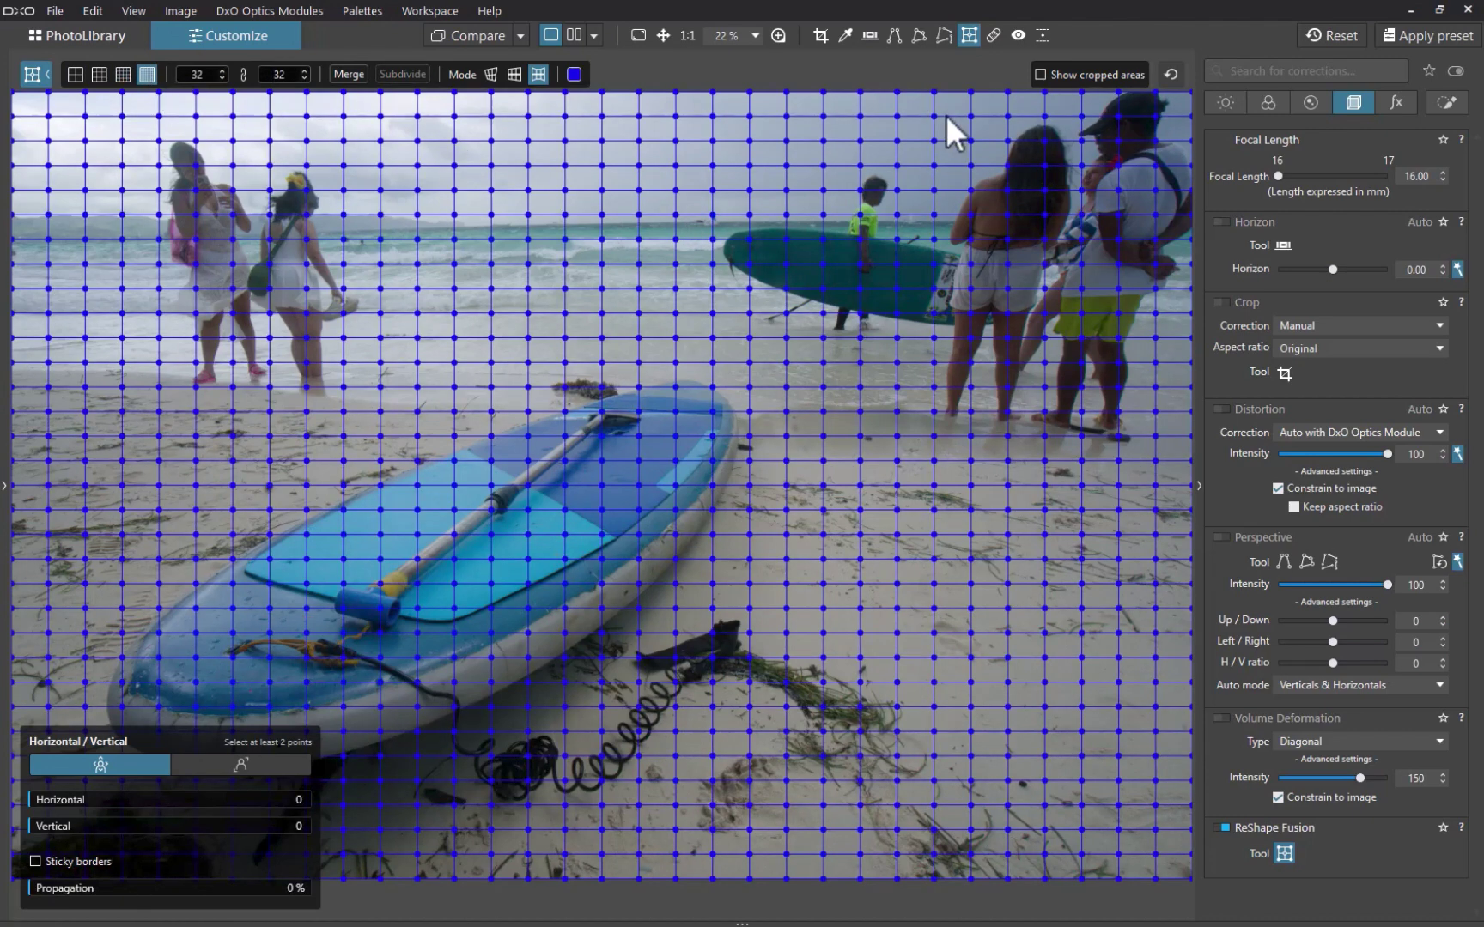
Select the grid points covering the woman in white shorts and increase their Horizontal volume correction
left_click_drag(946, 115, 1062, 439)
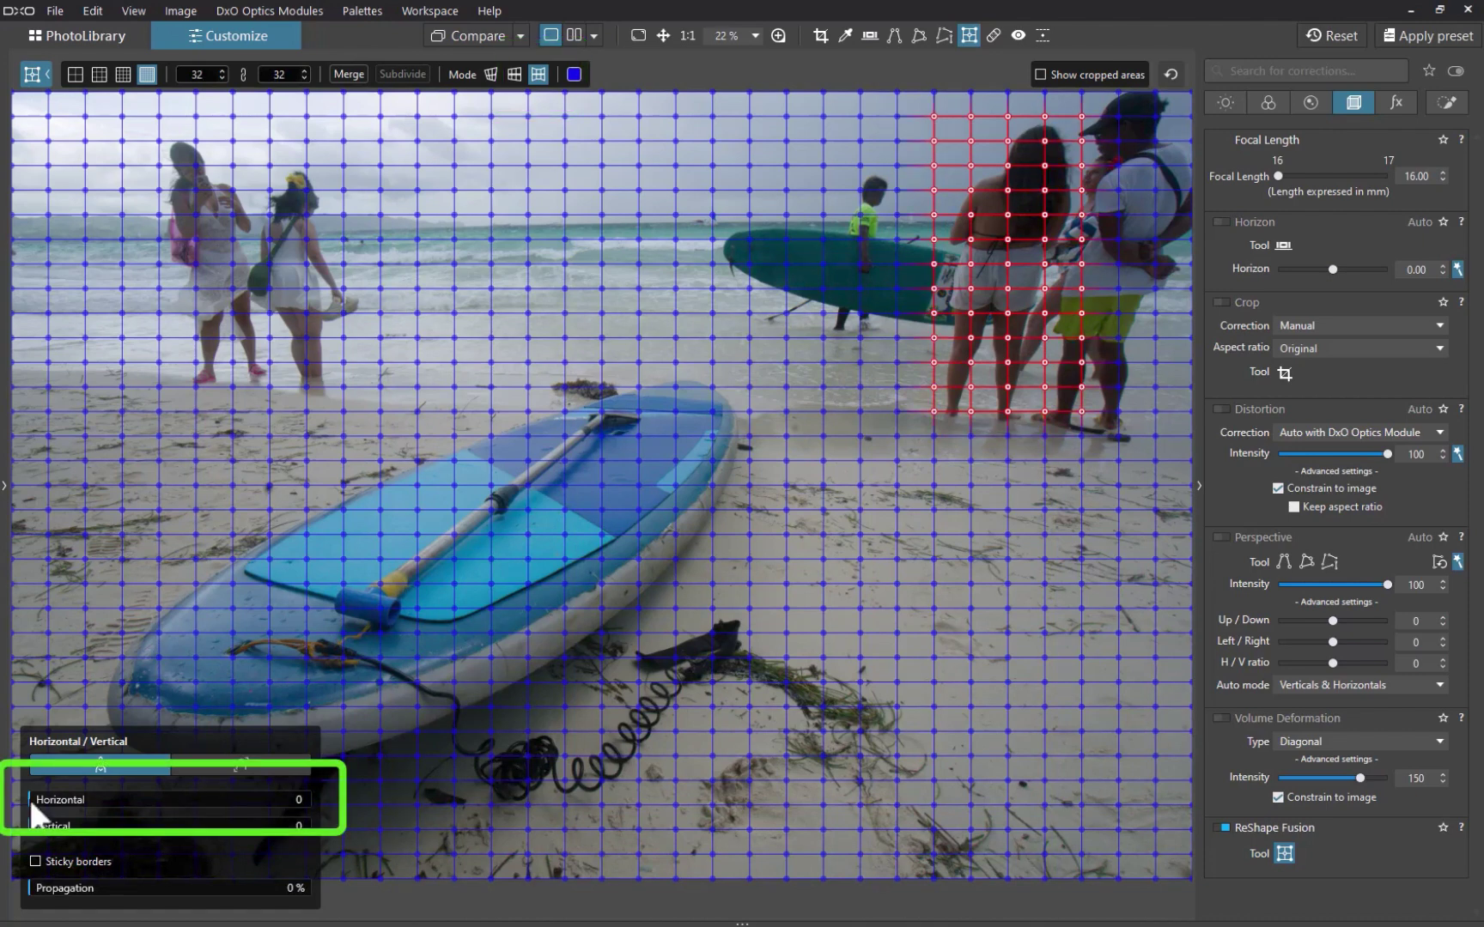
left_click_drag(30, 800, 115, 845)
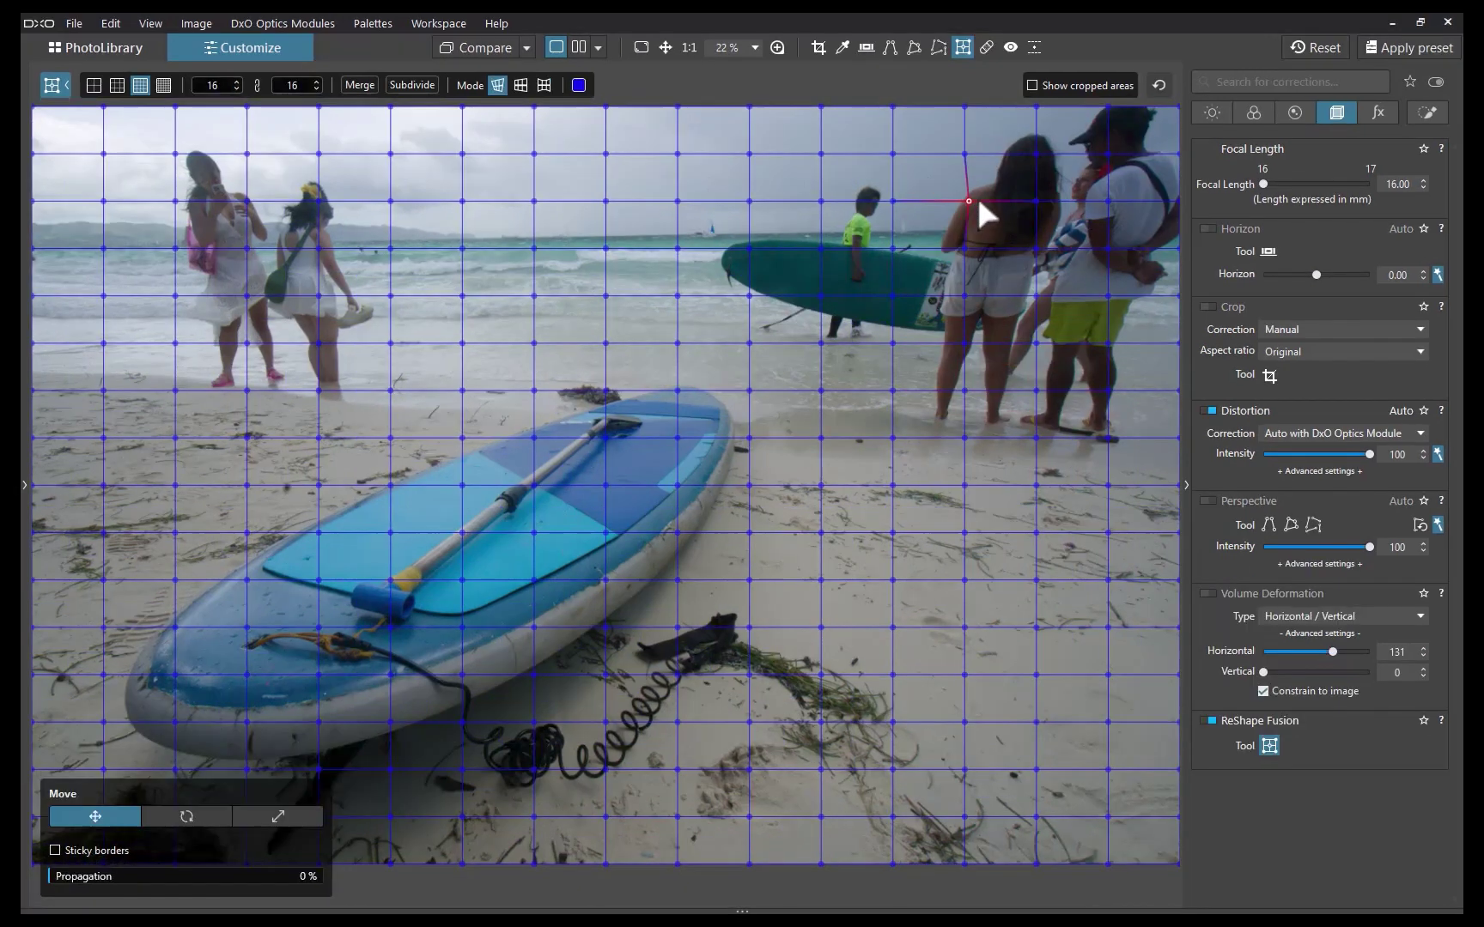
Shift the 16 x 16 grid points along the left side of the woman in white shorts slightly inward to slim her outline
left_click(979, 204)
left_click(972, 250)
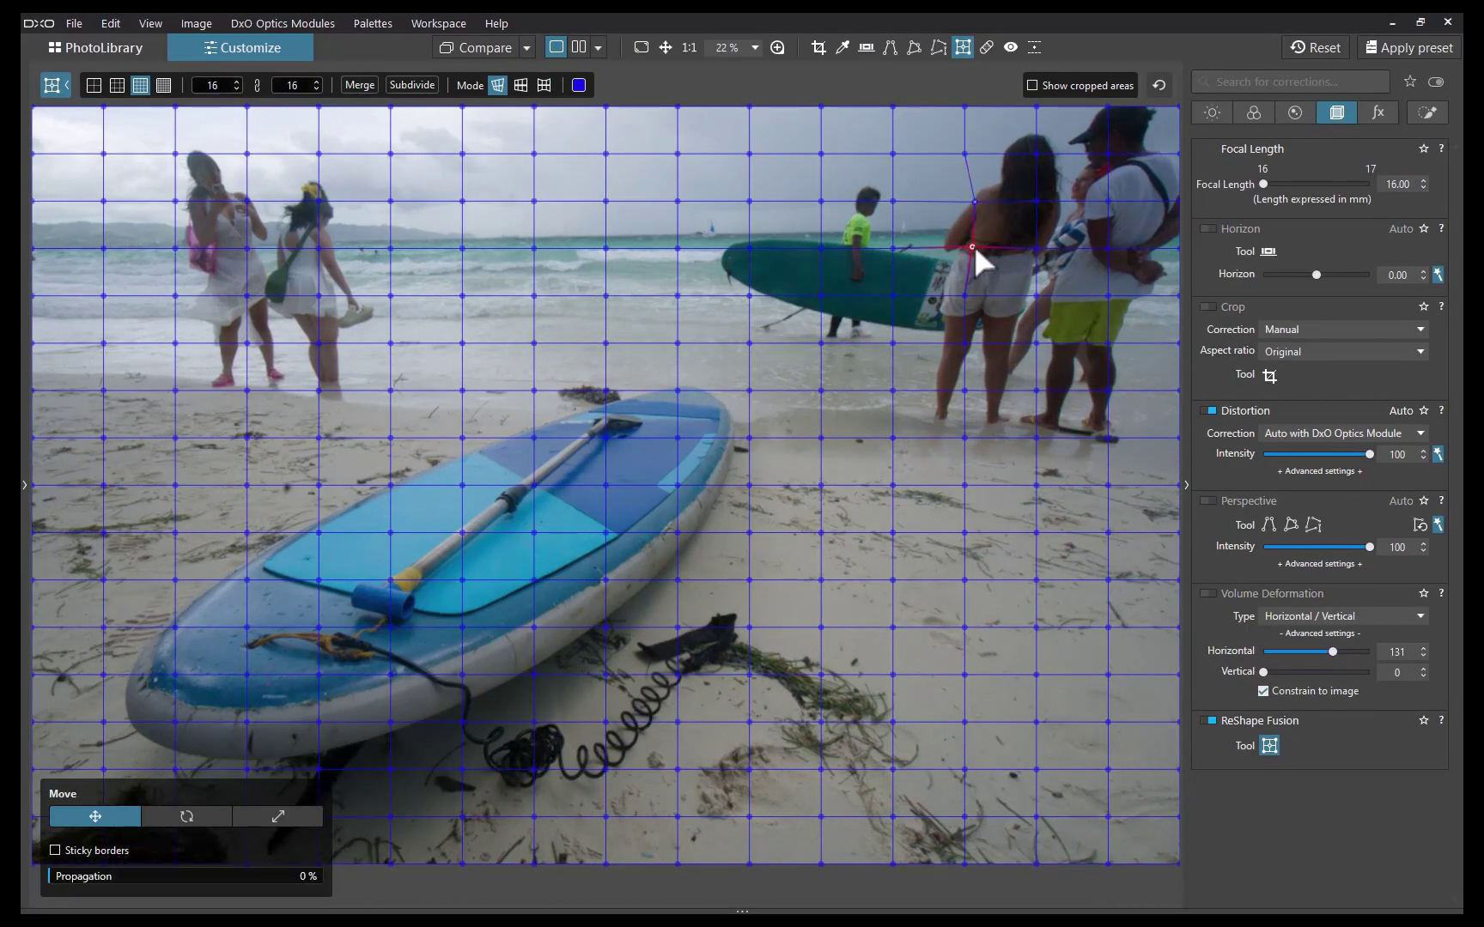
left_click(965, 295)
left_click_drag(969, 290, 974, 290)
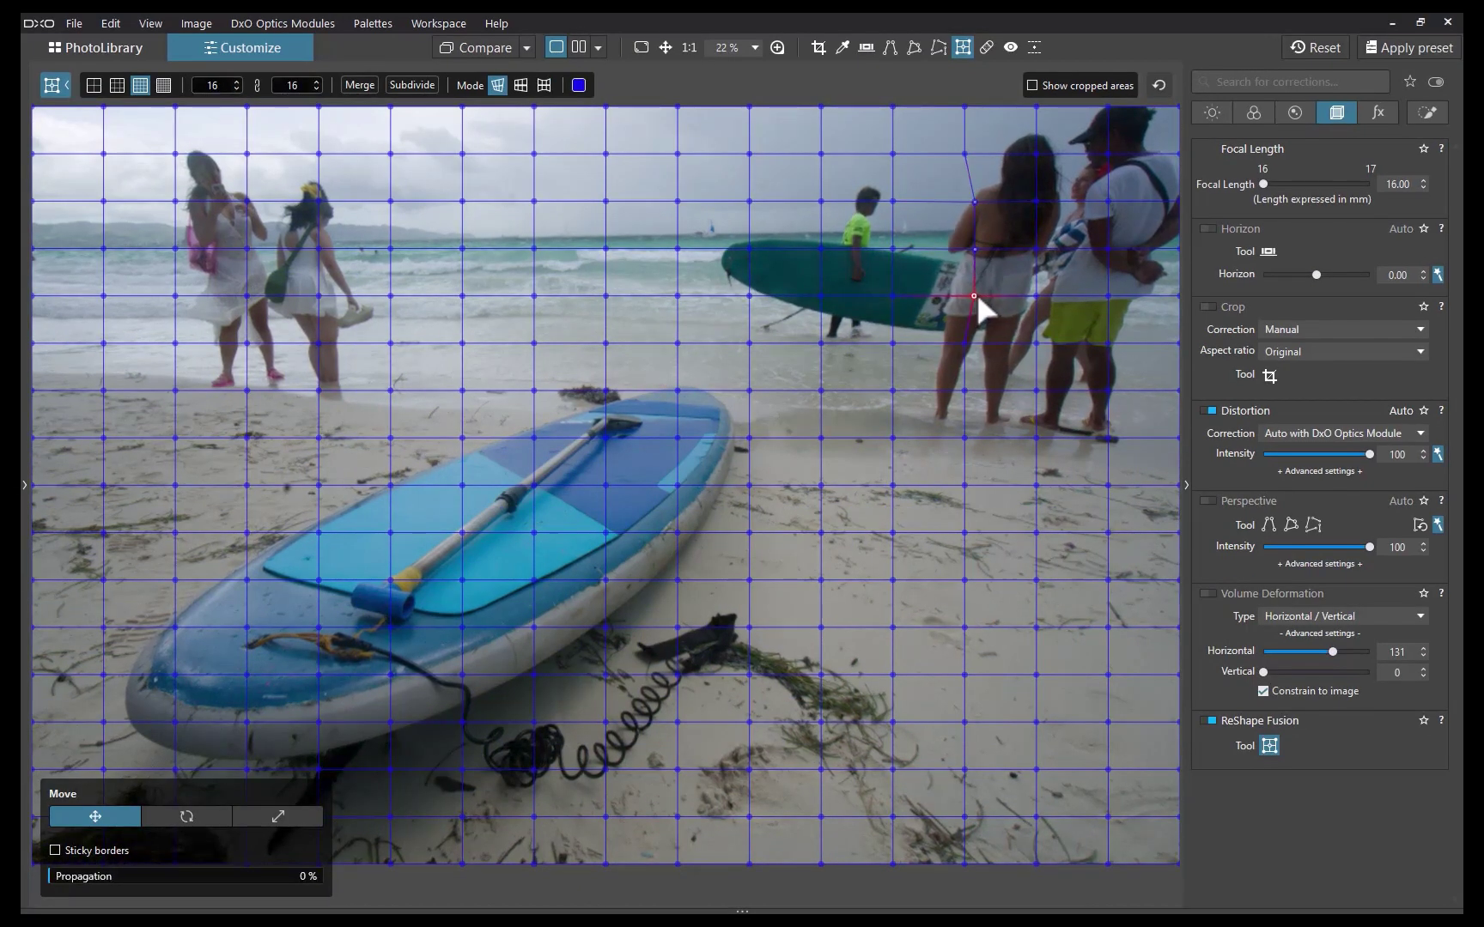
left_click(968, 341)
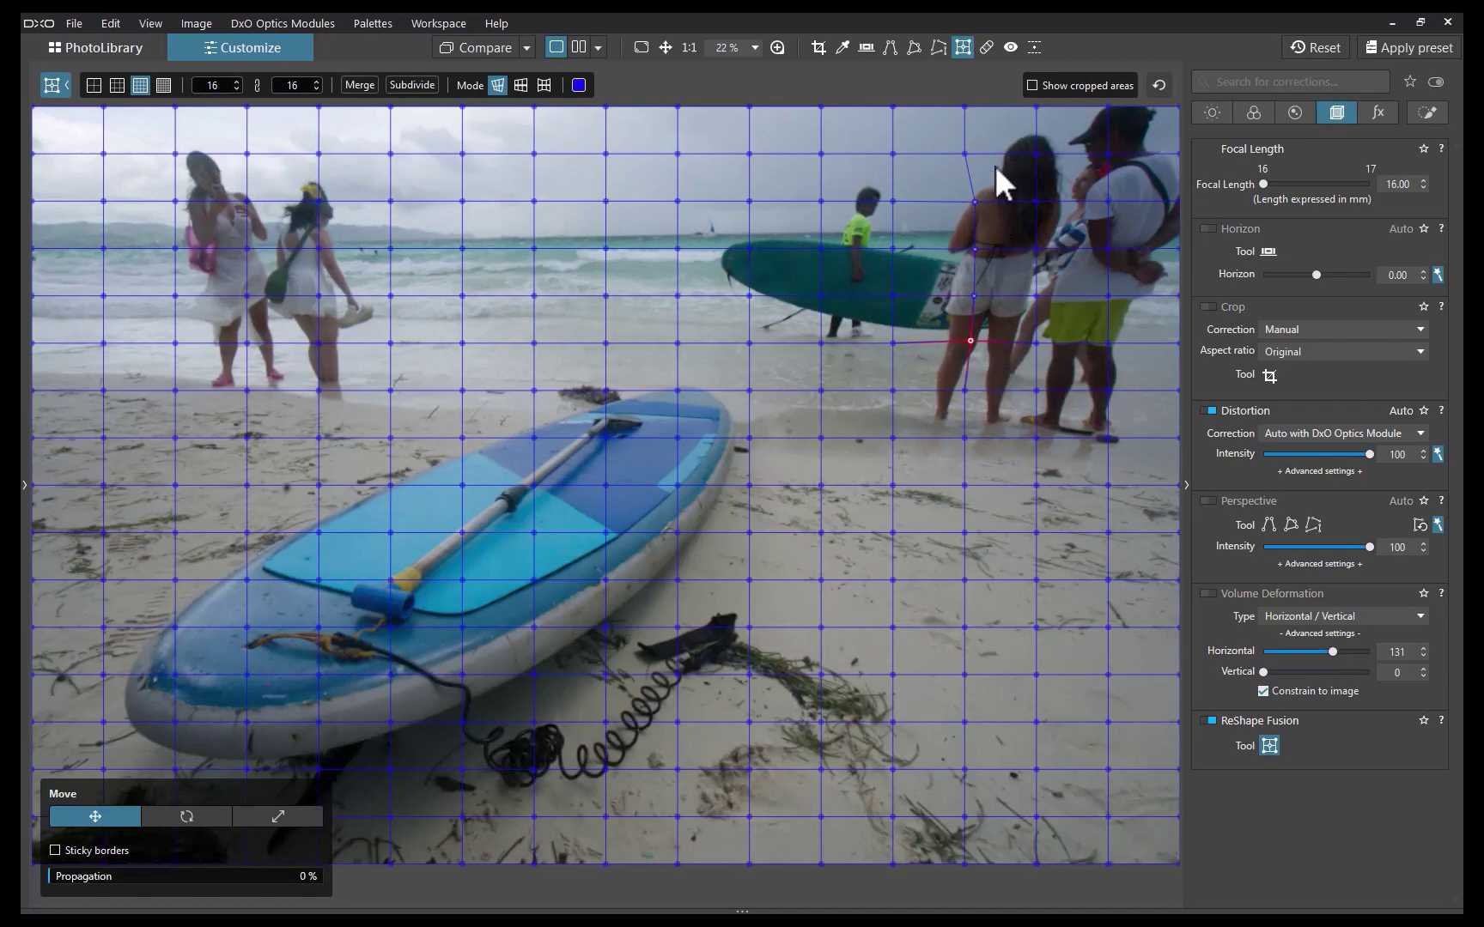
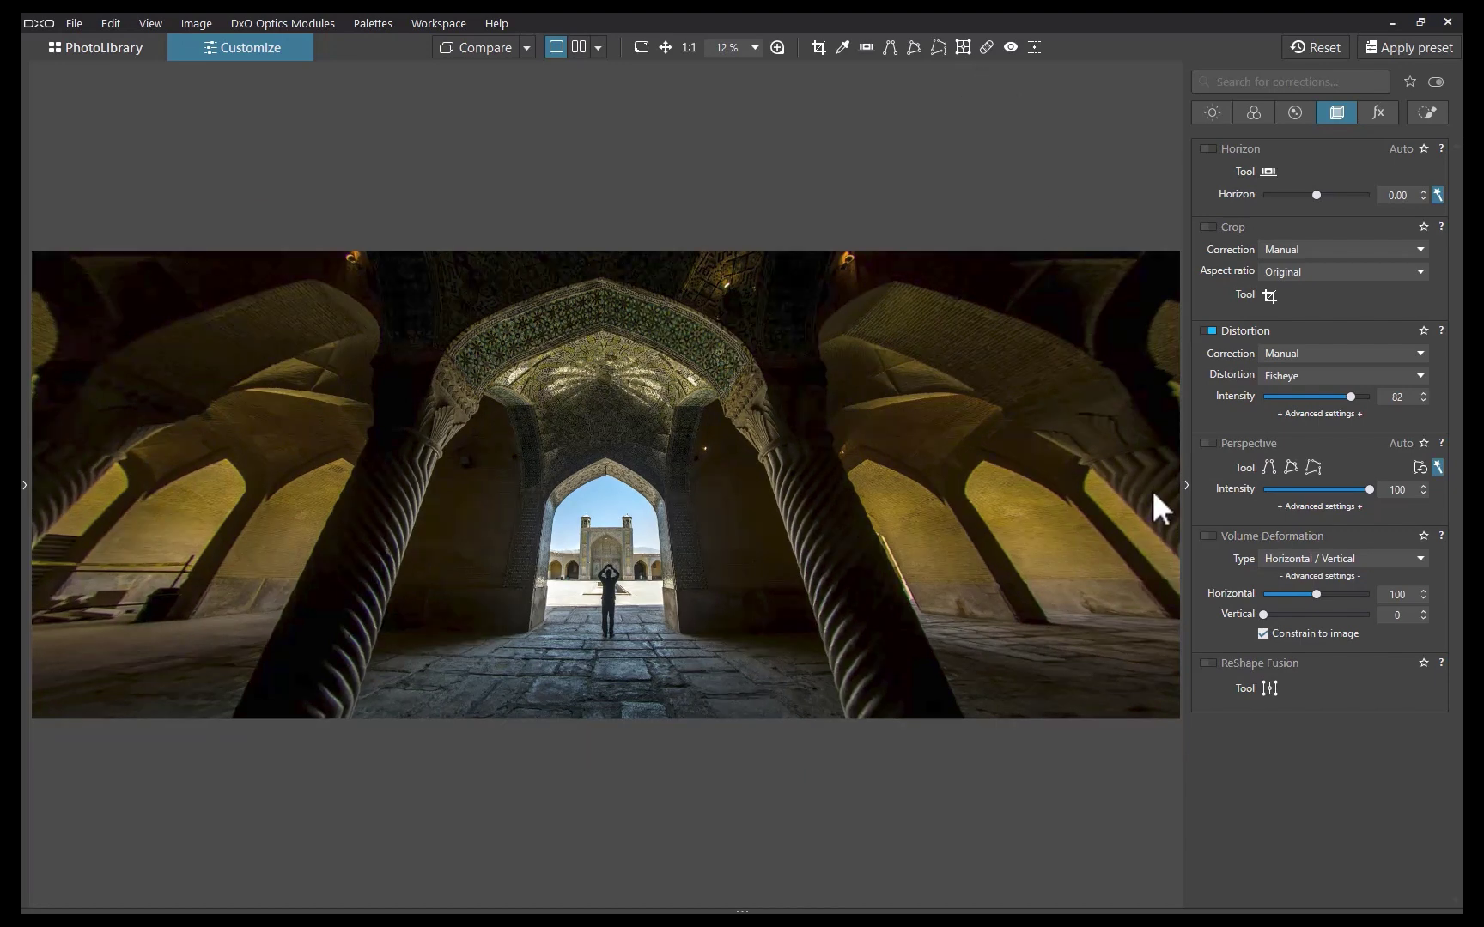
Enable ReShape Fusion on the photo of the arched hall and overlay a 16 x 16 reshaping grid
left_click(1207, 665)
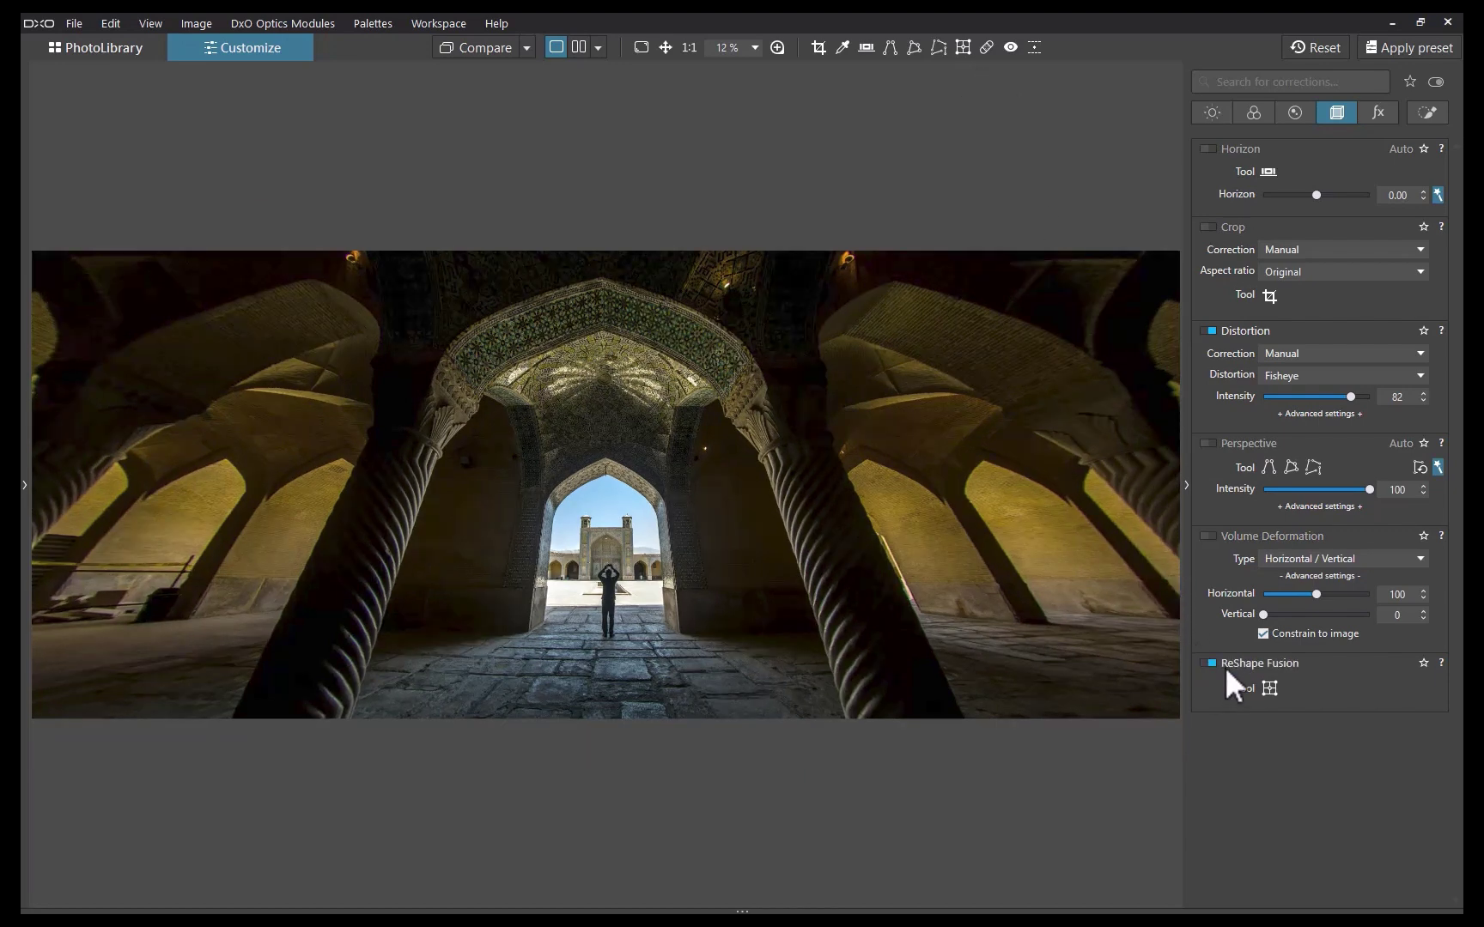
left_click(1268, 691)
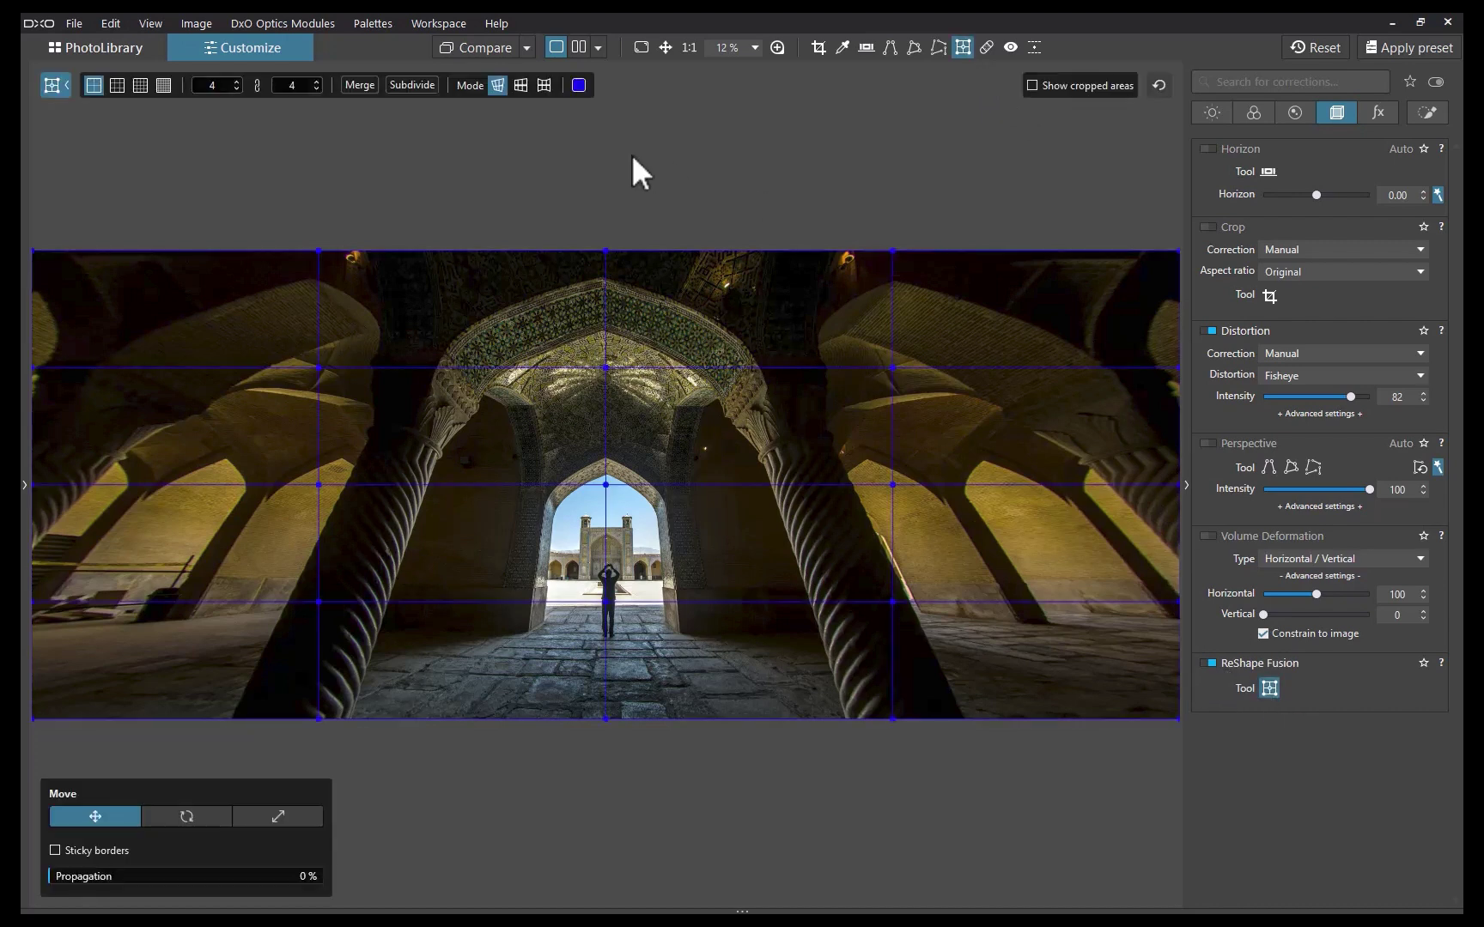
left_click(133, 85)
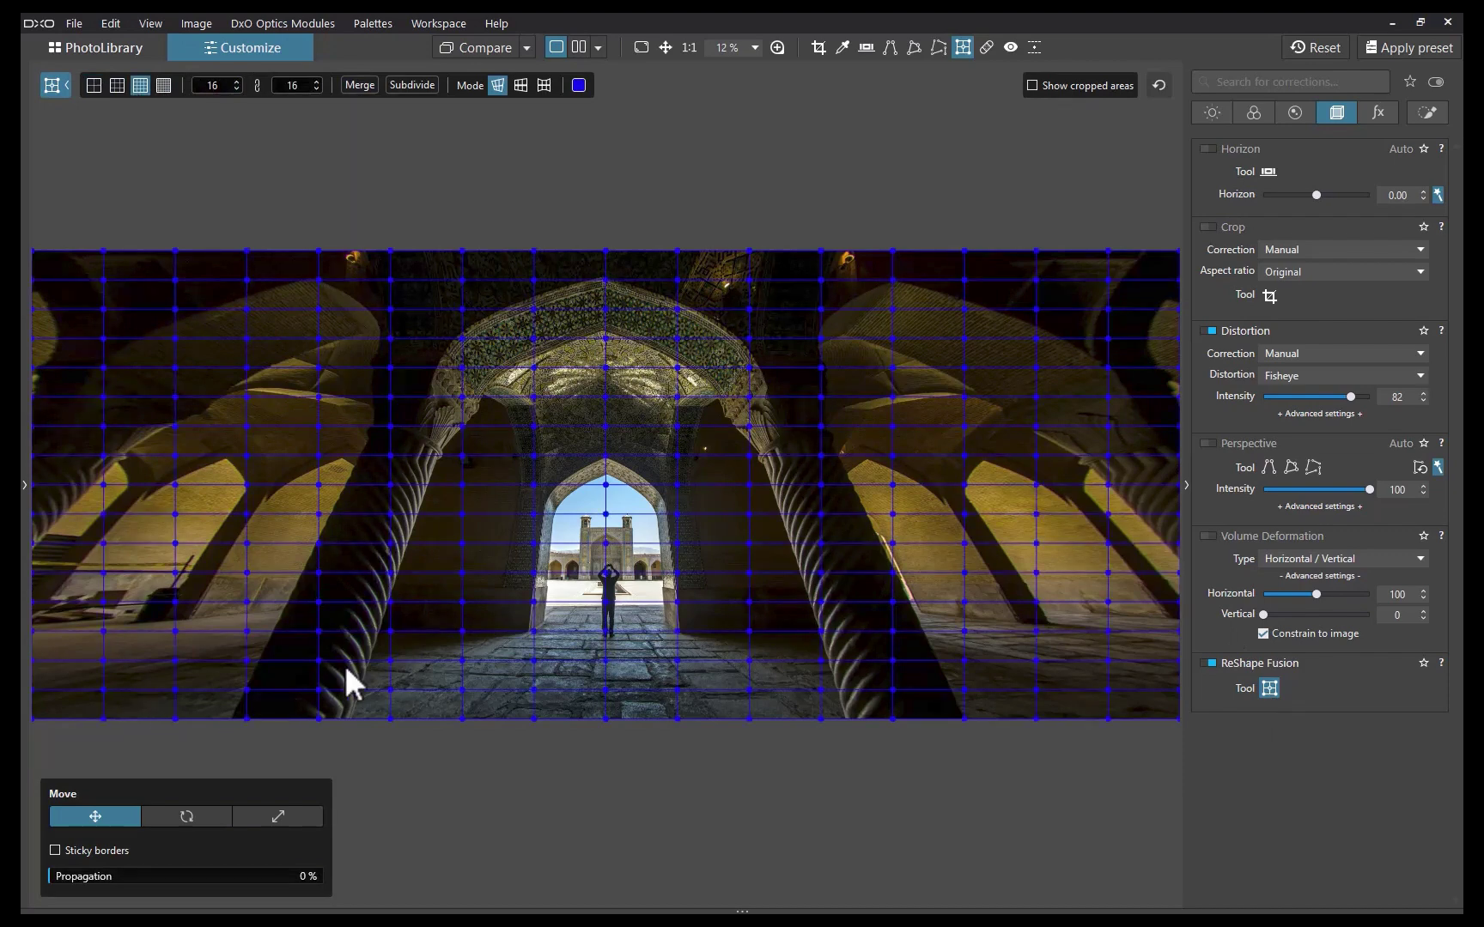
Select the grid points around the central archway and the standing figure and scale them up proportionally
left_click_drag(523, 443, 690, 655)
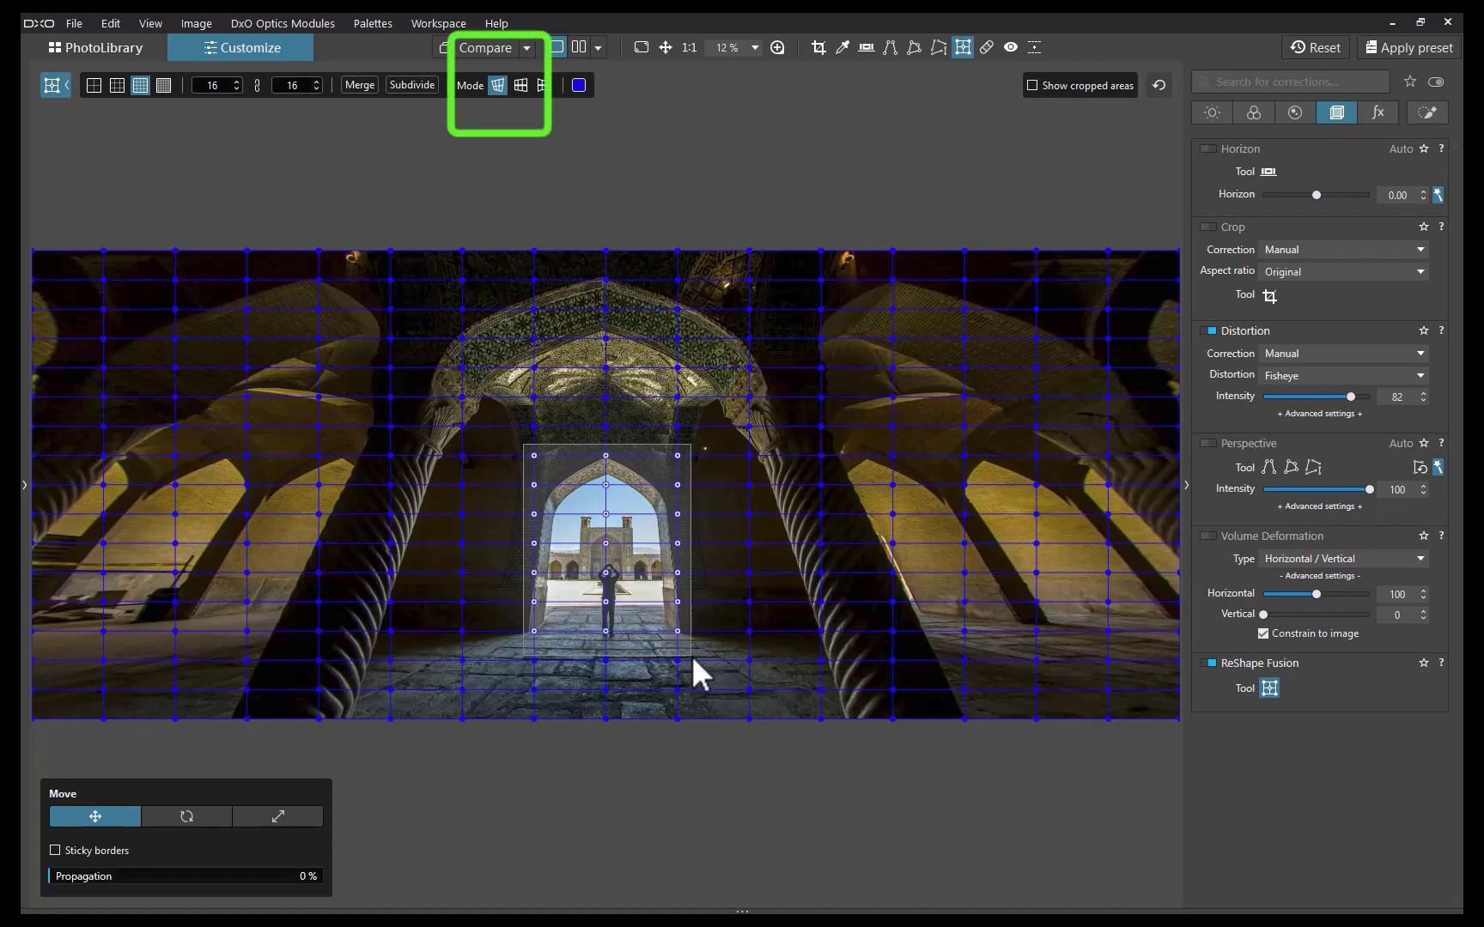
left_click_drag(691, 655, 691, 656)
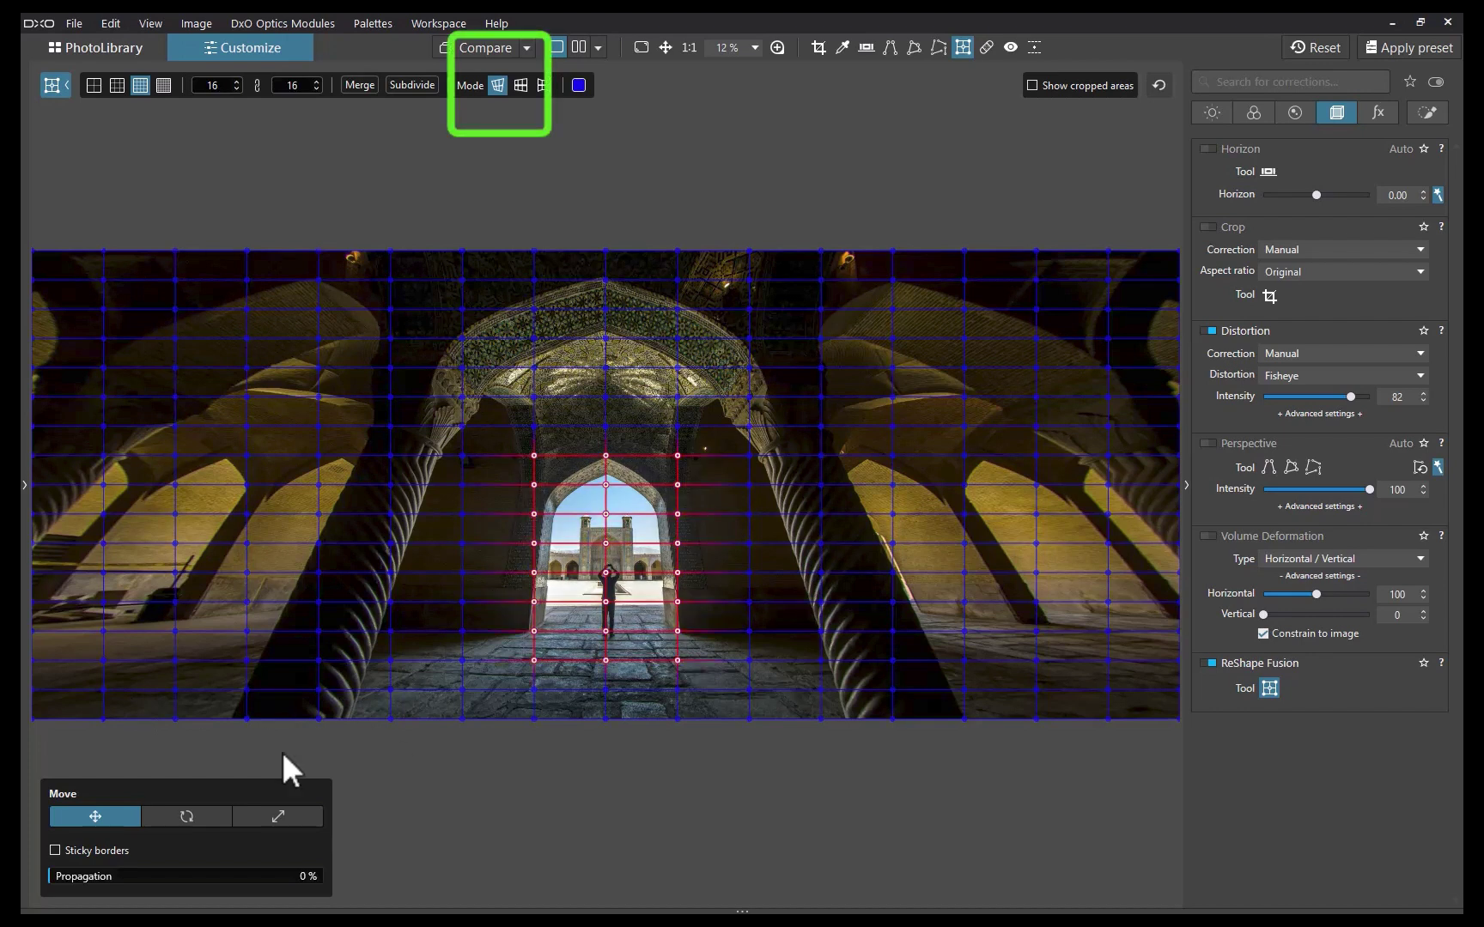
left_click(282, 819)
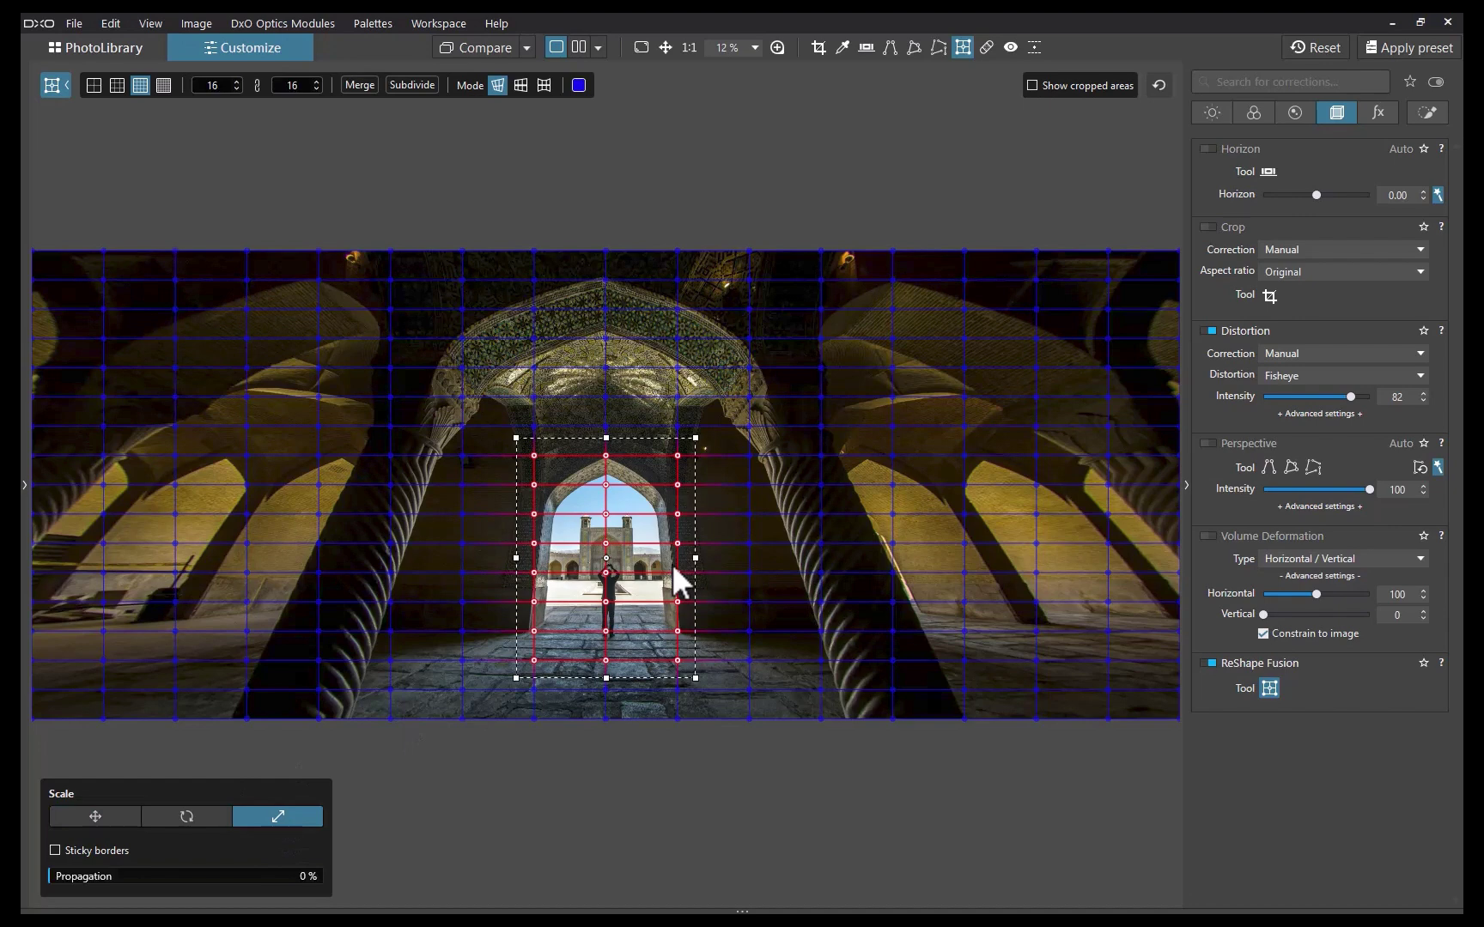
left_click_drag(696, 433, 721, 407)
key("Return")
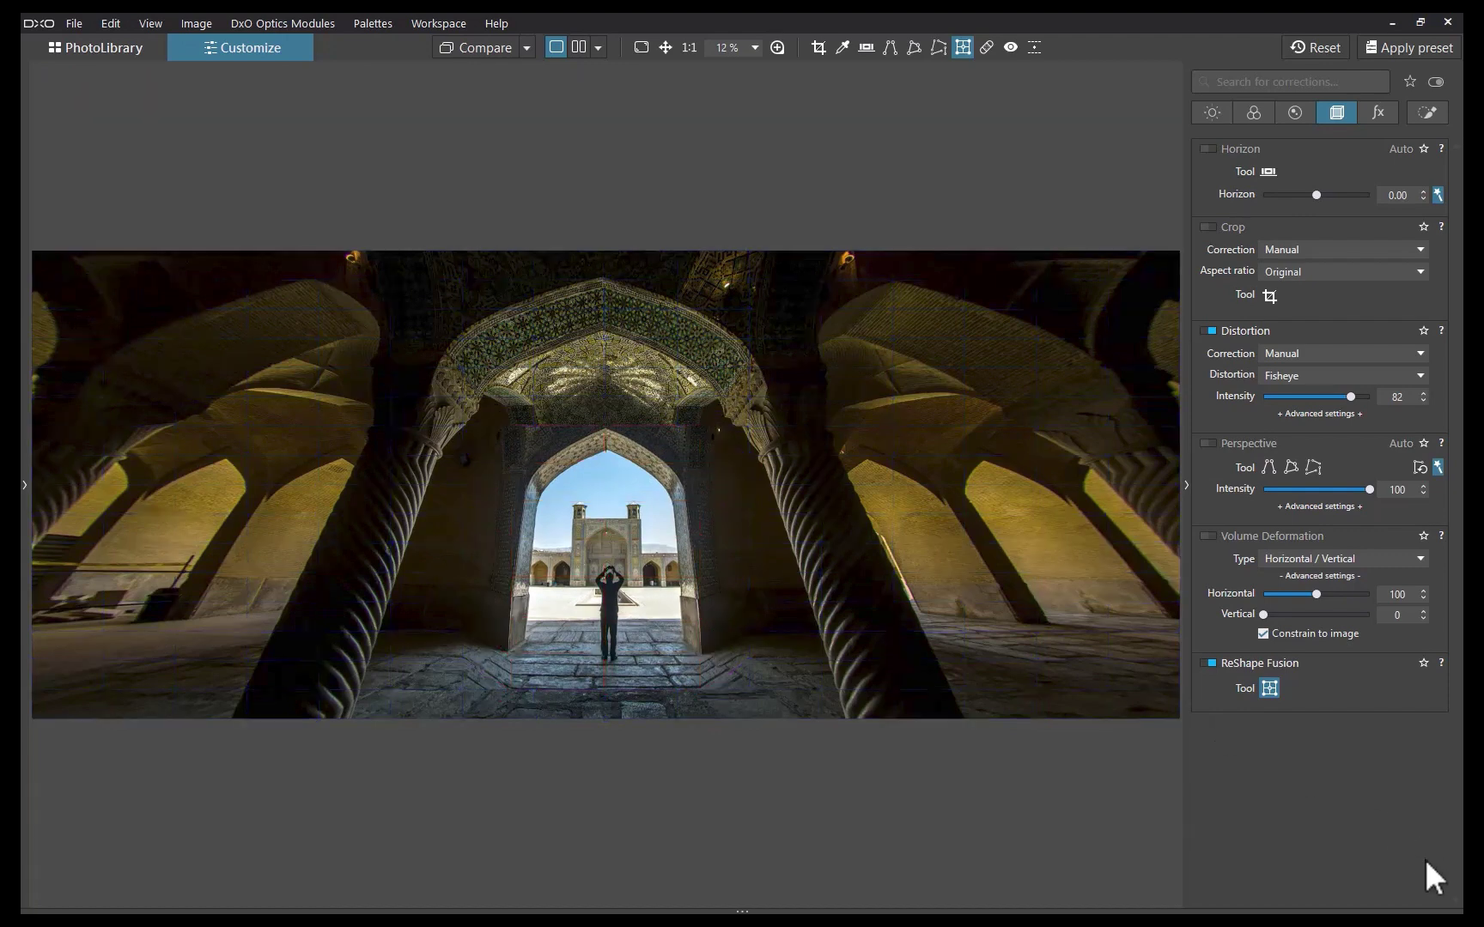
Rotate the selected archway grid points slightly counterclockwise, move them up a little and deselect them
left_click(183, 817)
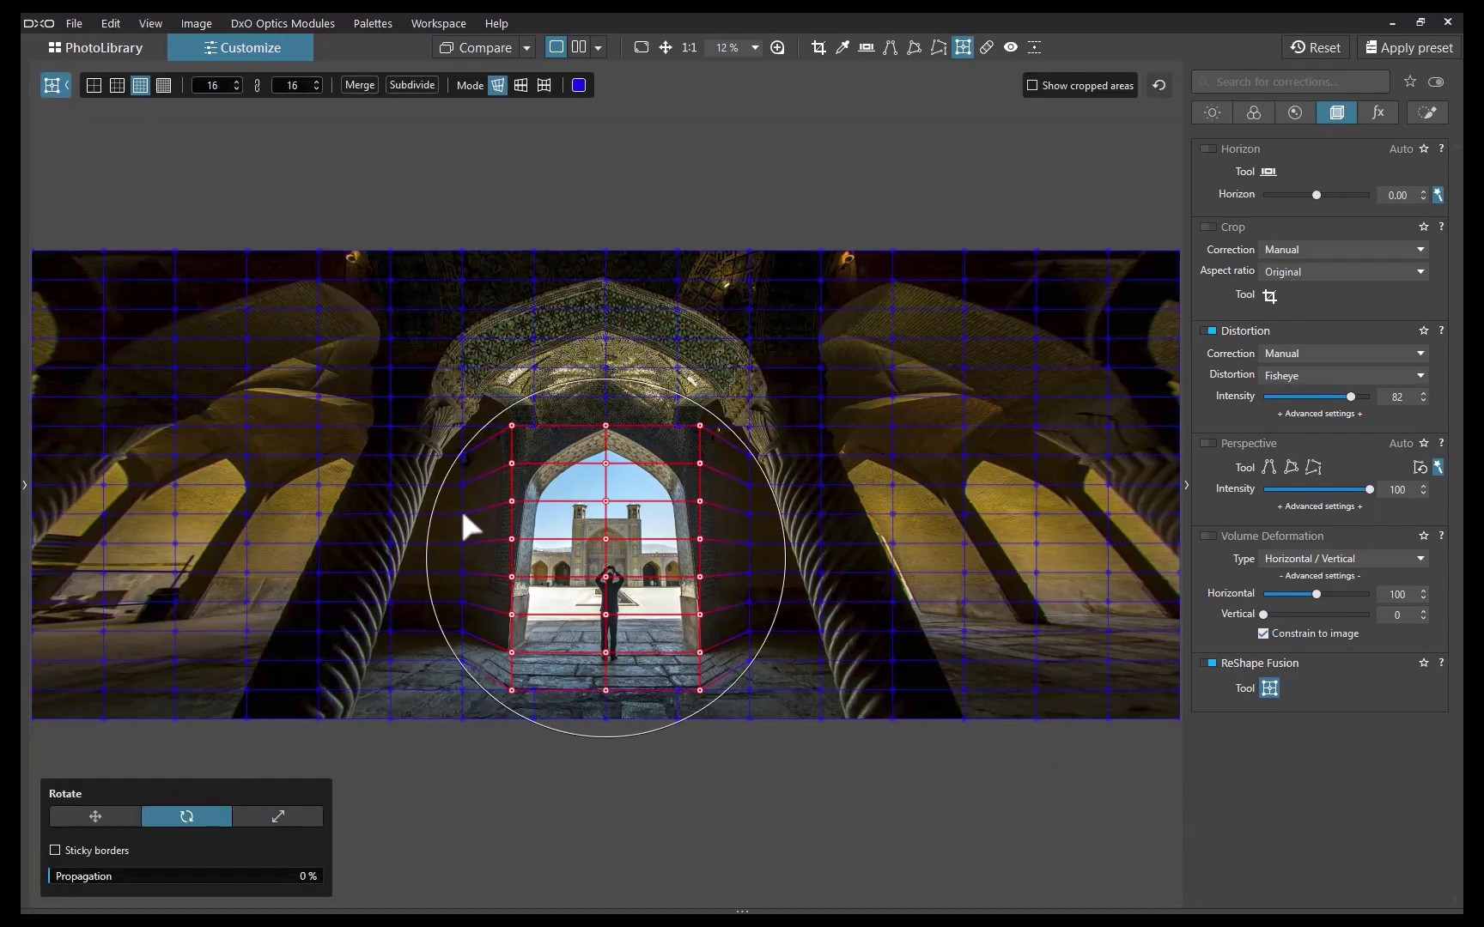
mouse_move(428, 512)
left_mouse_down()
mouse_move(433, 565)
mouse_move(421, 495)
mouse_move(435, 459)
mouse_move(419, 507)
left_mouse_up()
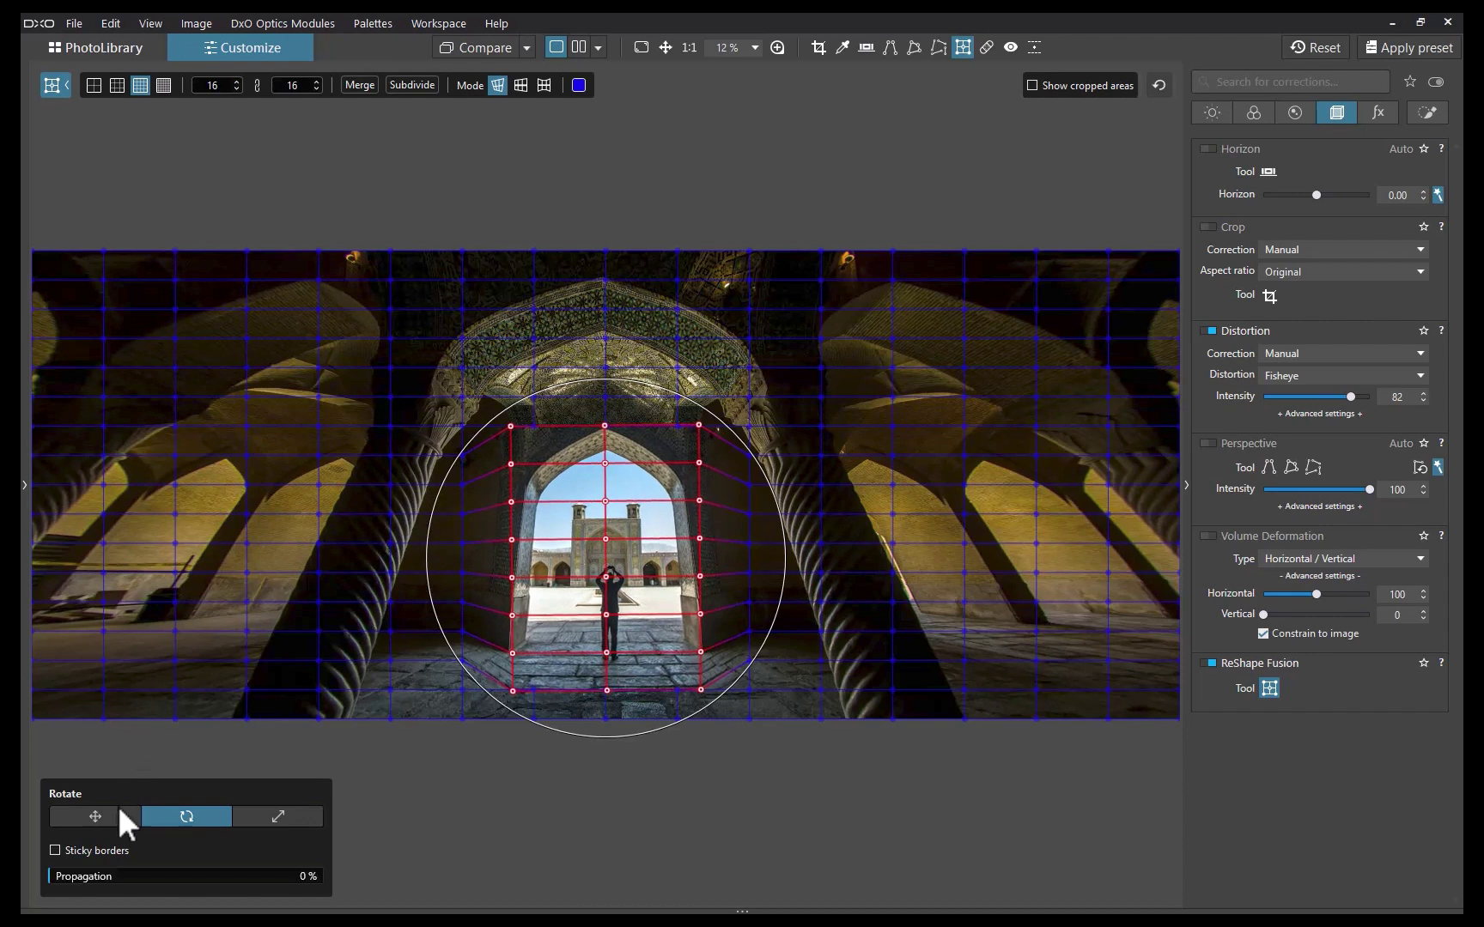
left_click(116, 812)
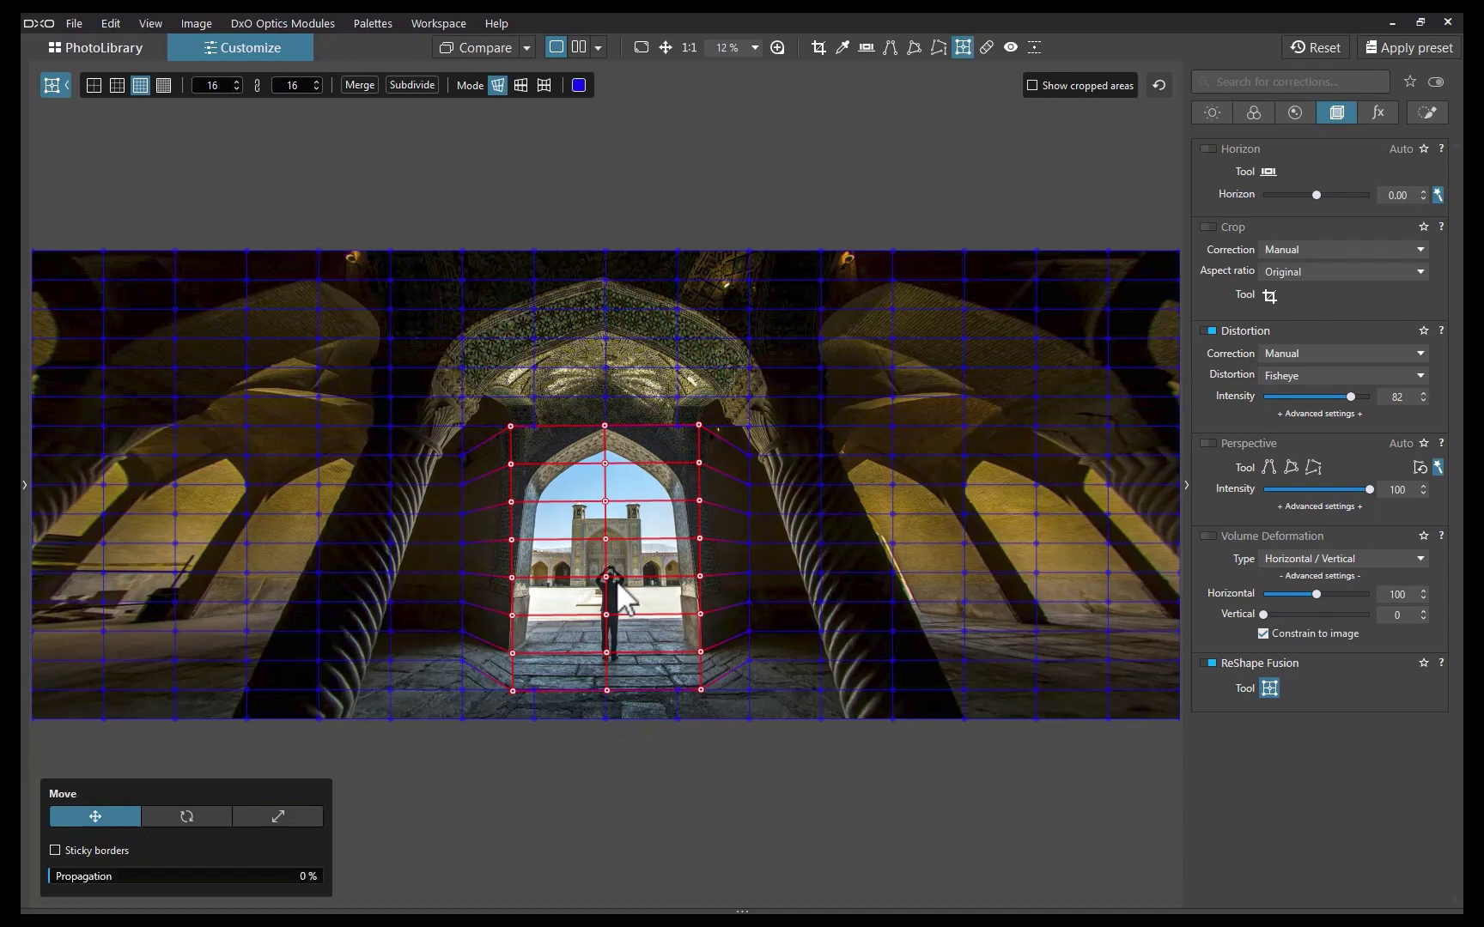
mouse_move(618, 581)
left_mouse_down()
mouse_move(611, 499)
mouse_move(608, 563)
left_mouse_up()
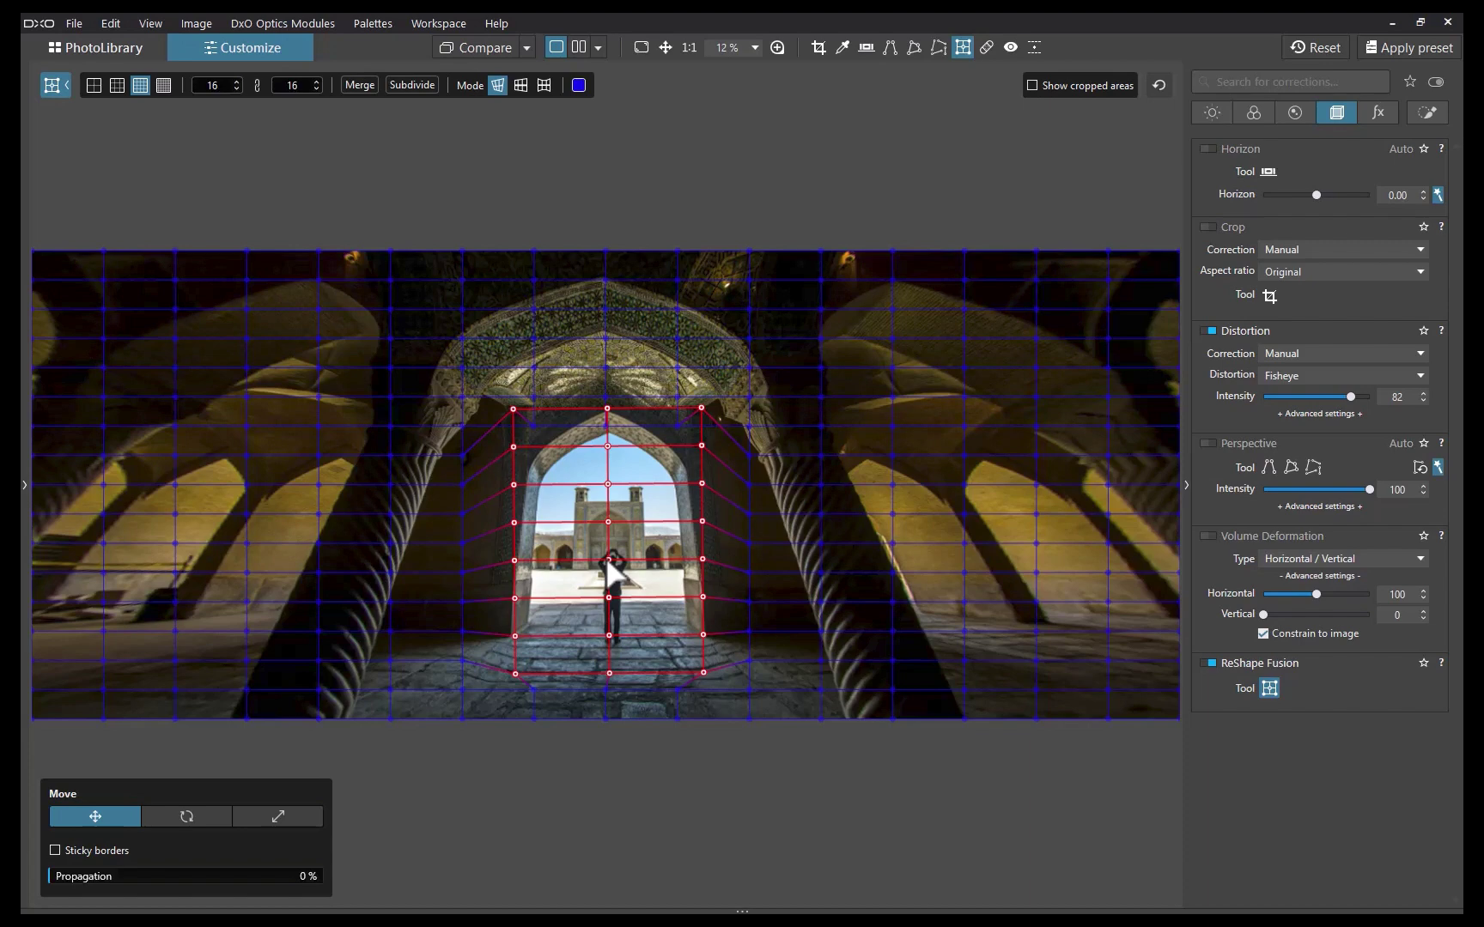
left_click(732, 799)
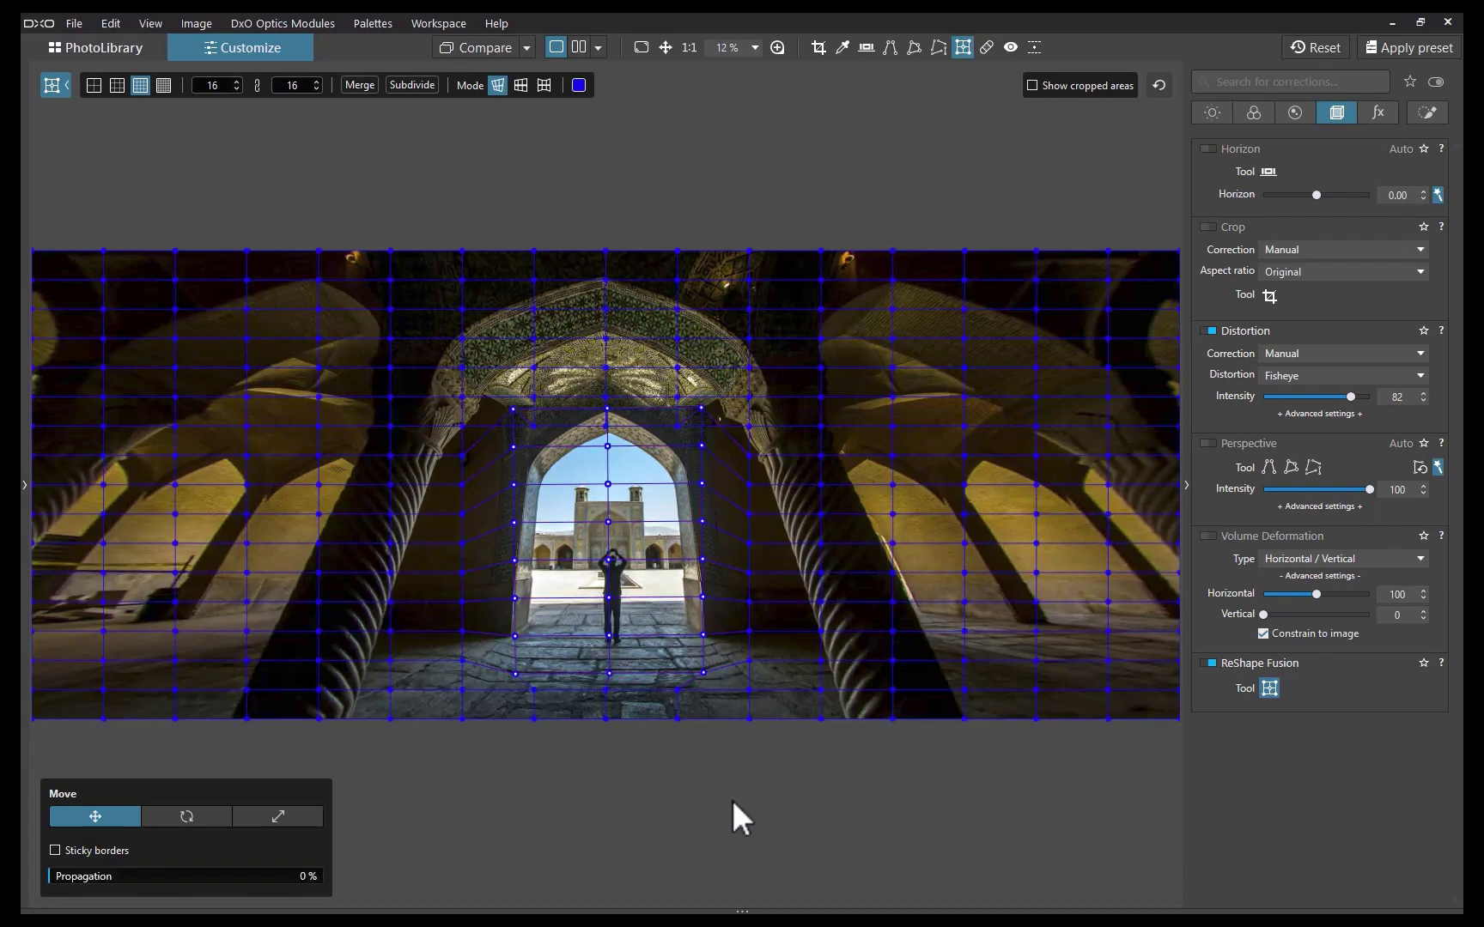
left_click(94, 84)
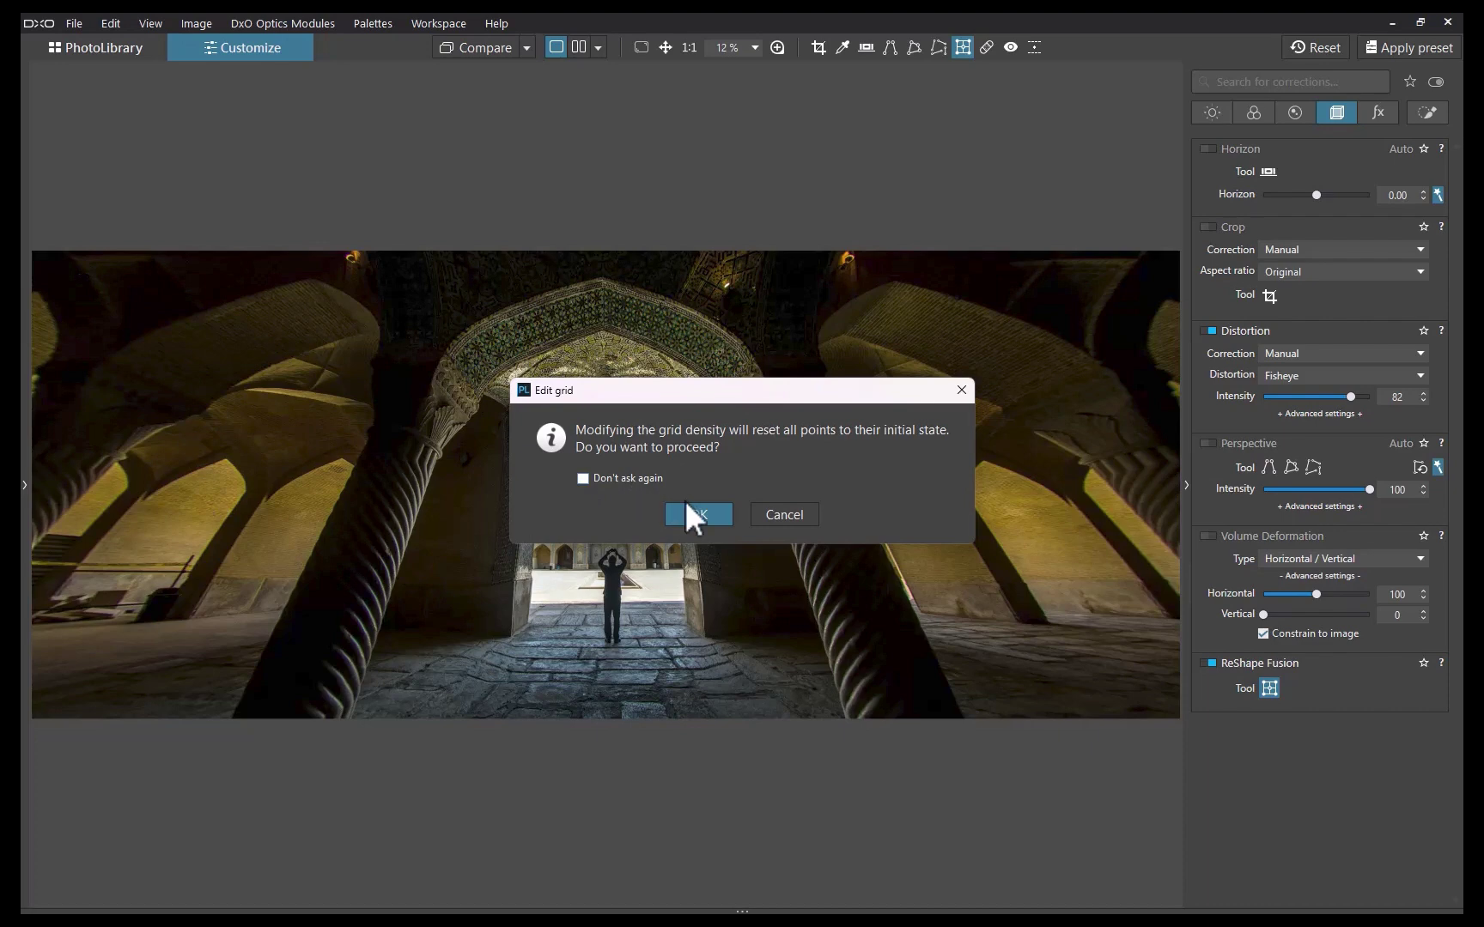
left_click(774, 518)
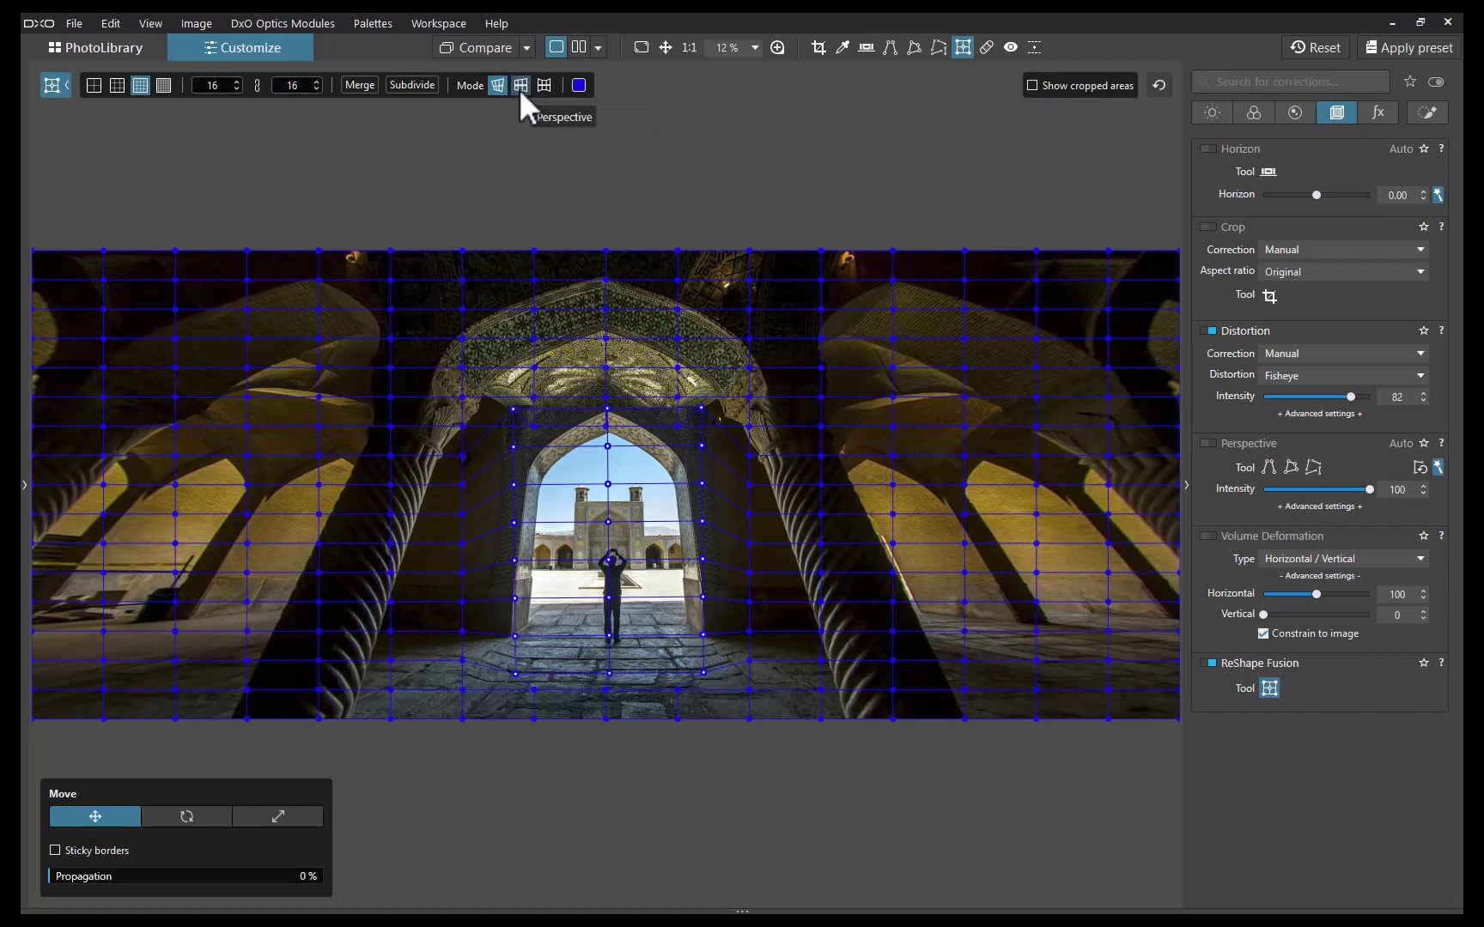
left_click(54, 85)
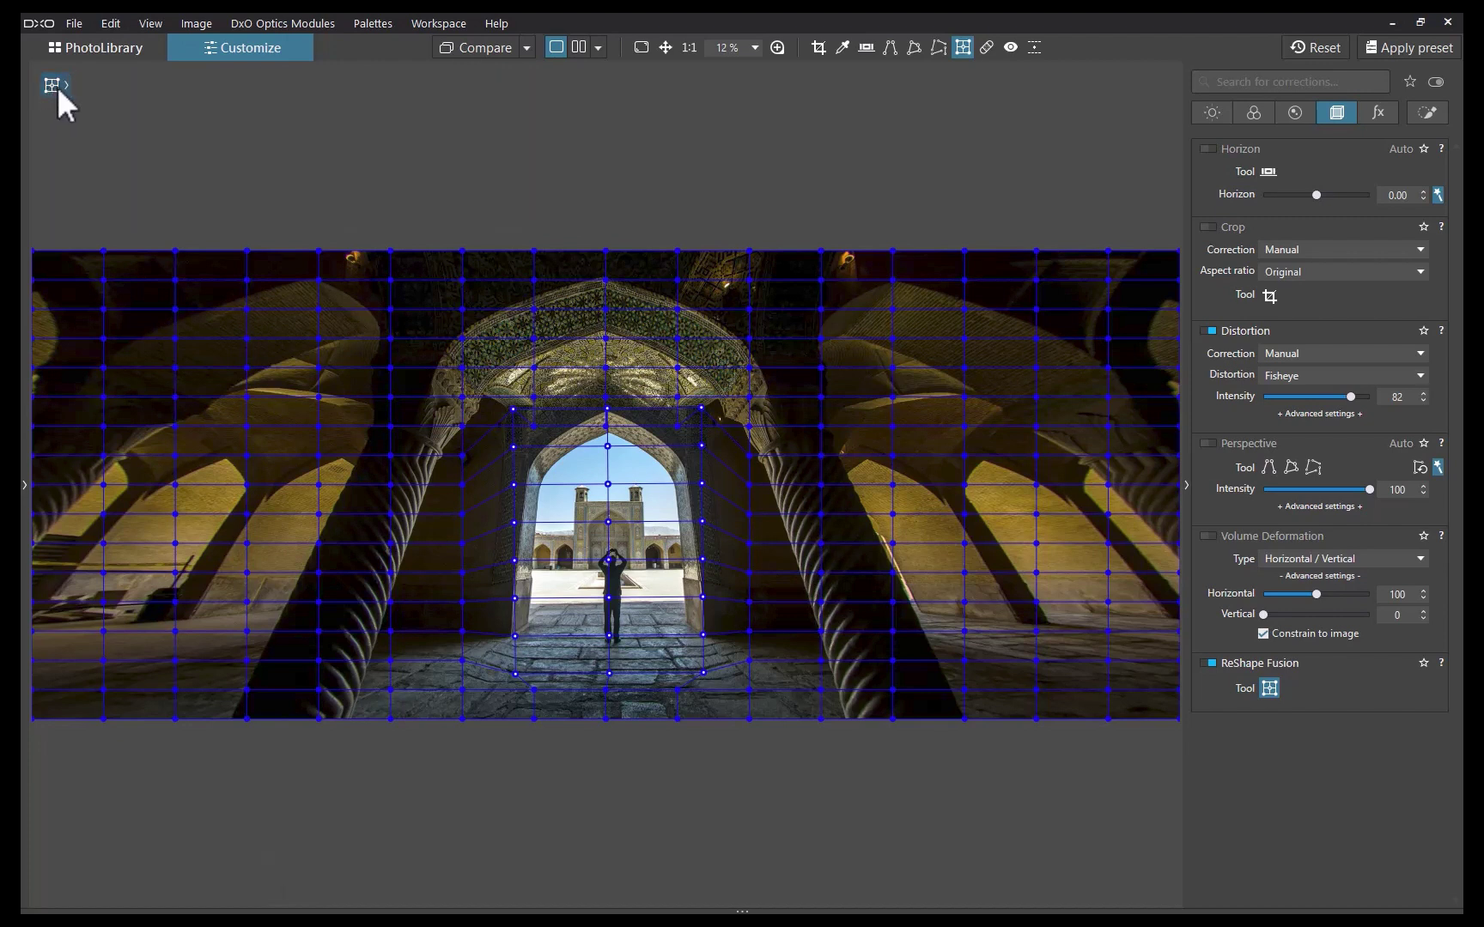
left_click(57, 86)
left_click(65, 85)
left_click(65, 84)
left_click(65, 85)
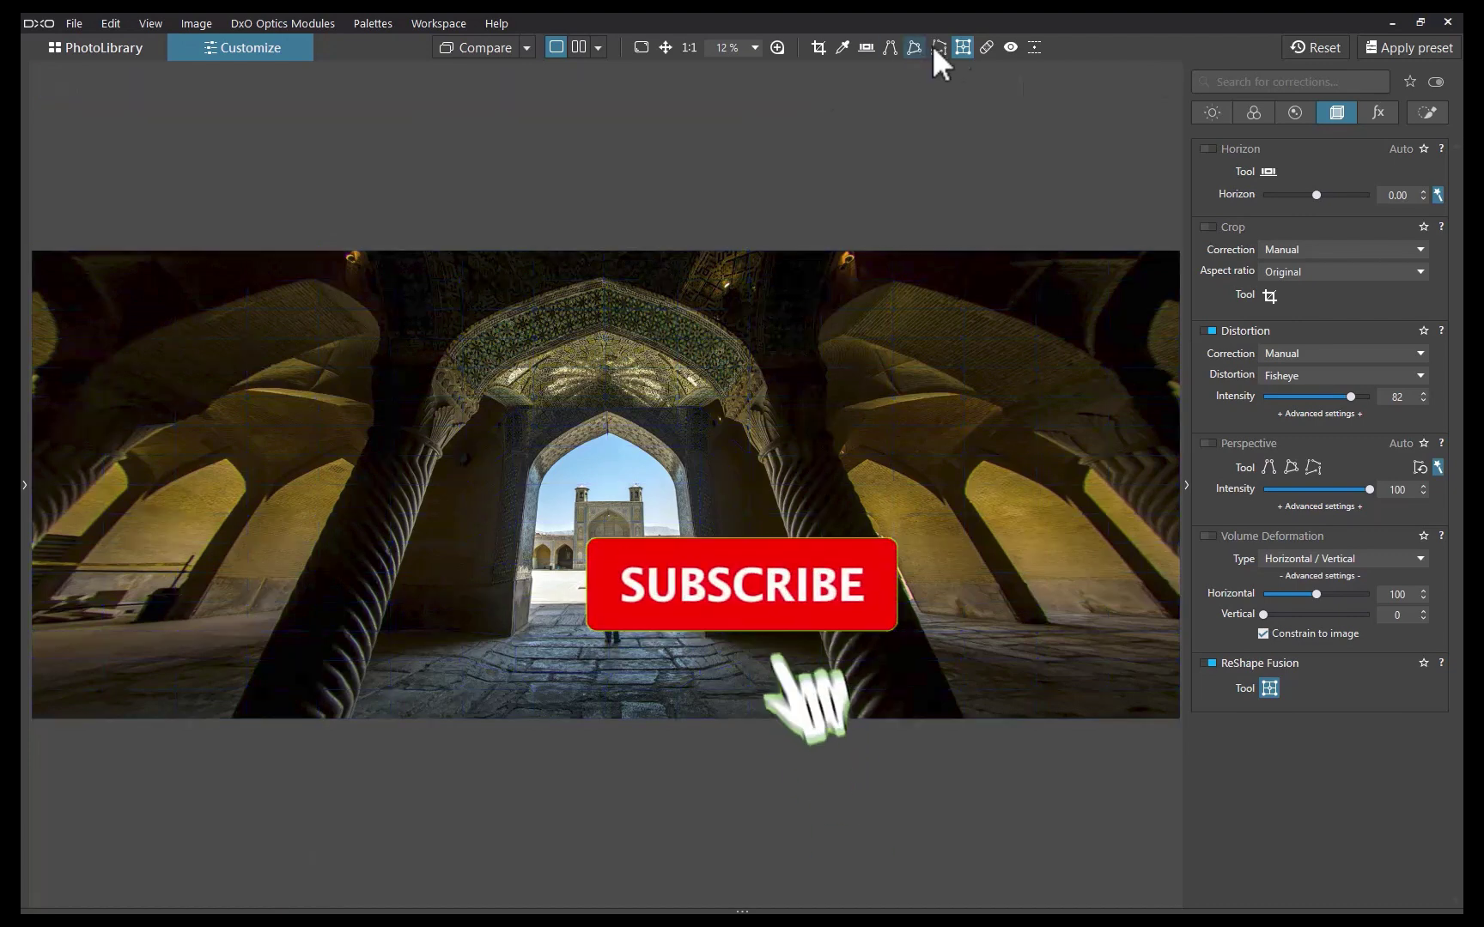